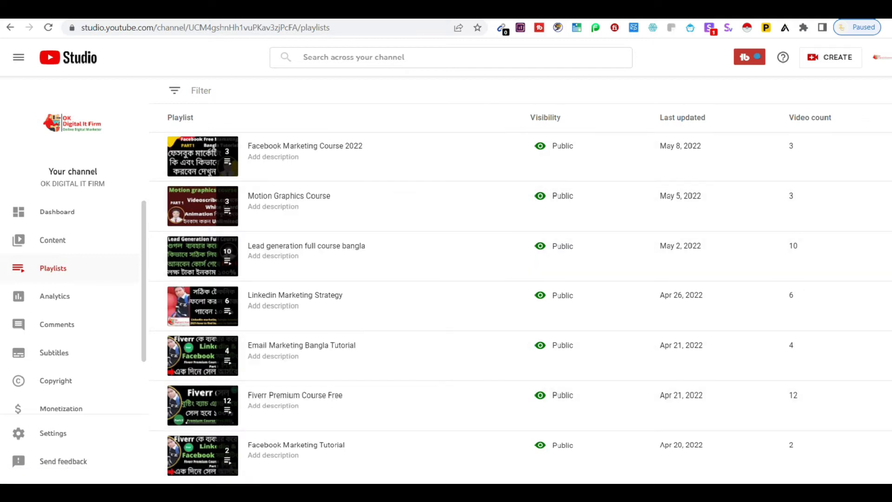
Start creating a new gig from the Fiverr seller profile
scroll(520, 279, up, 1)
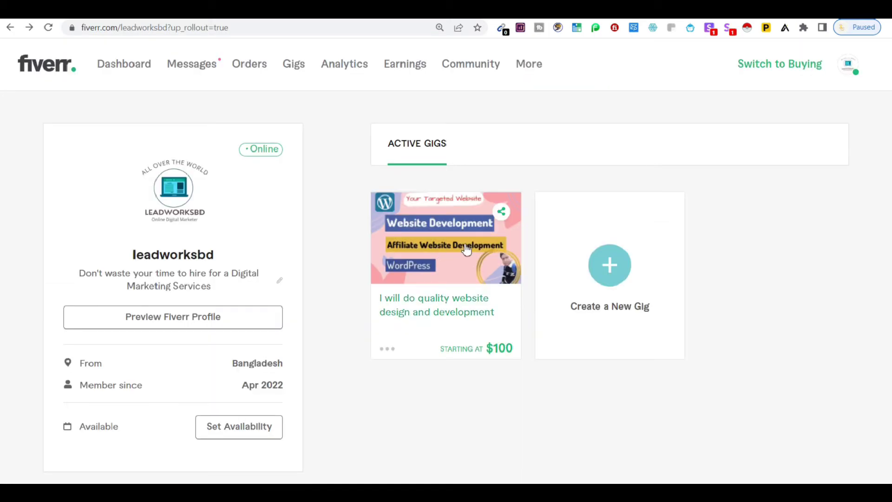
click(610, 269)
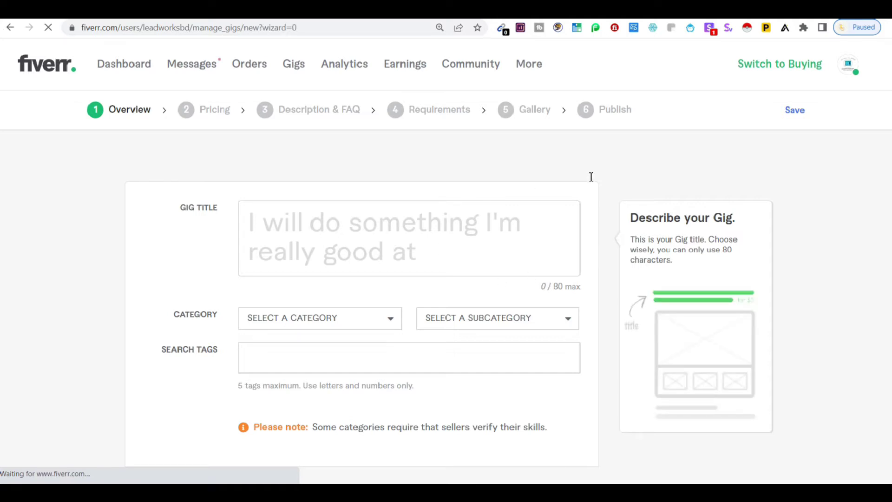
Look over the prepared Facebook ads gig title and description in Notepad and return to the gig form
key(alt+Tab)
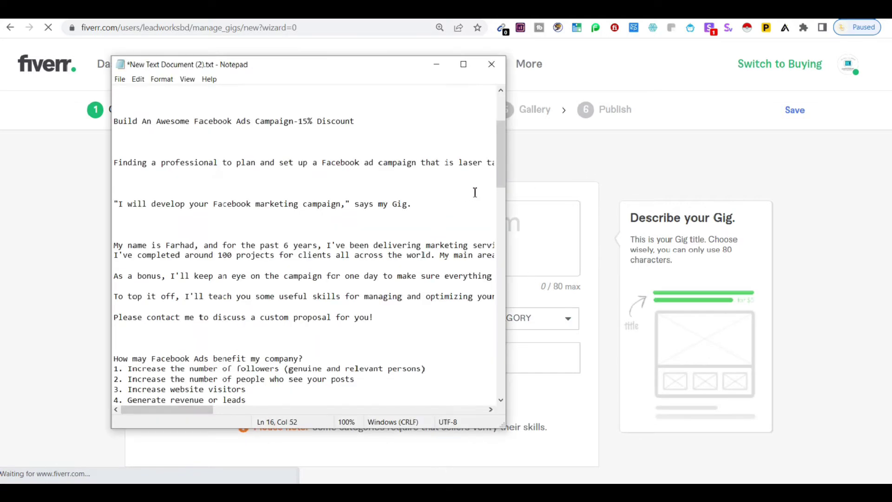
scroll(502, 169, up, 3)
scroll(503, 166, down, 3)
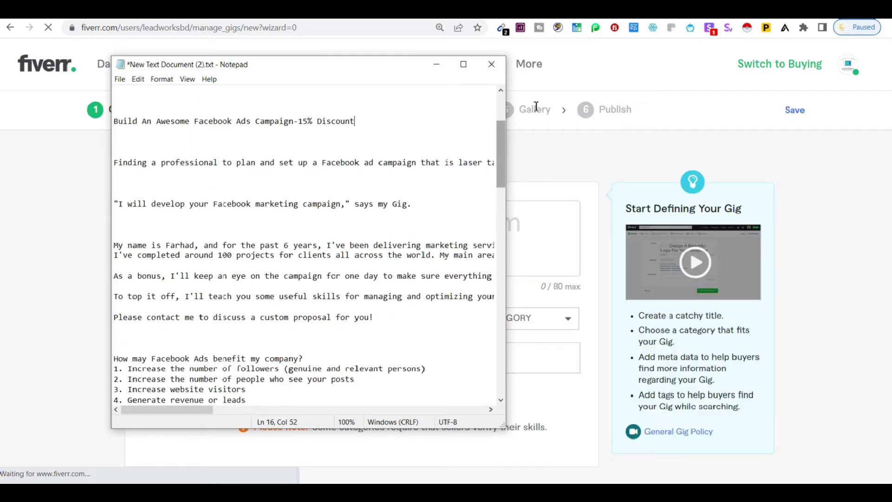
click(596, 74)
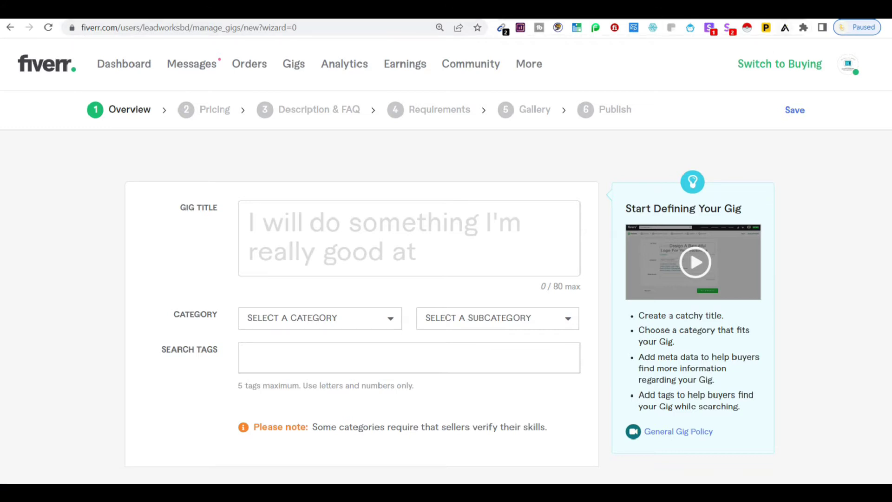
Open a Facebook paid ad campaign offer on PeoplePerHour and examine its description, add-ons, freelancer requirements and reviews
key(ctrl+t)
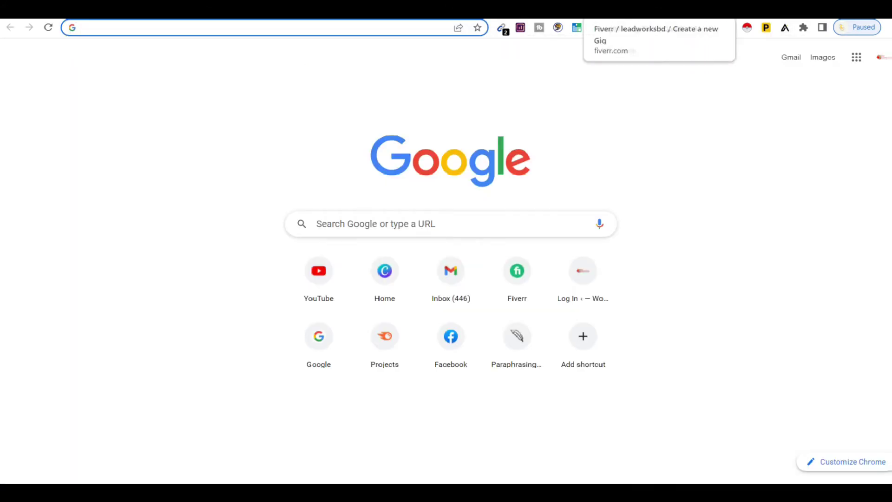
click(516, 9)
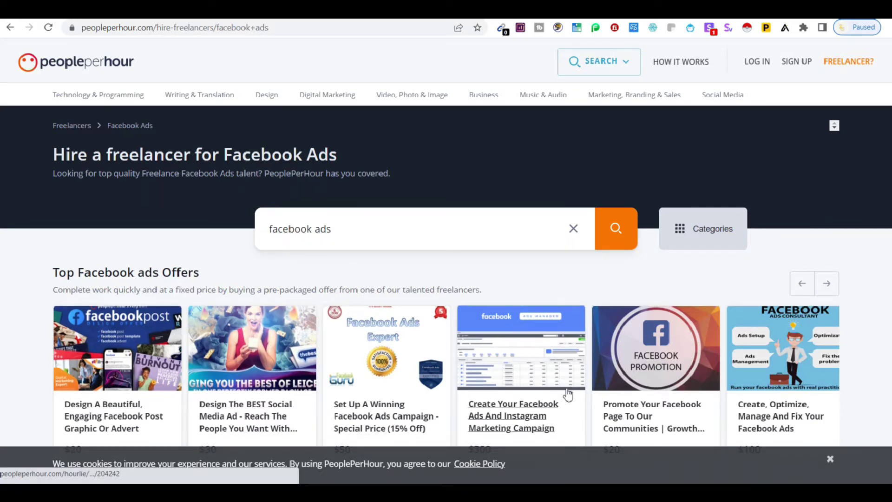
click(491, 413)
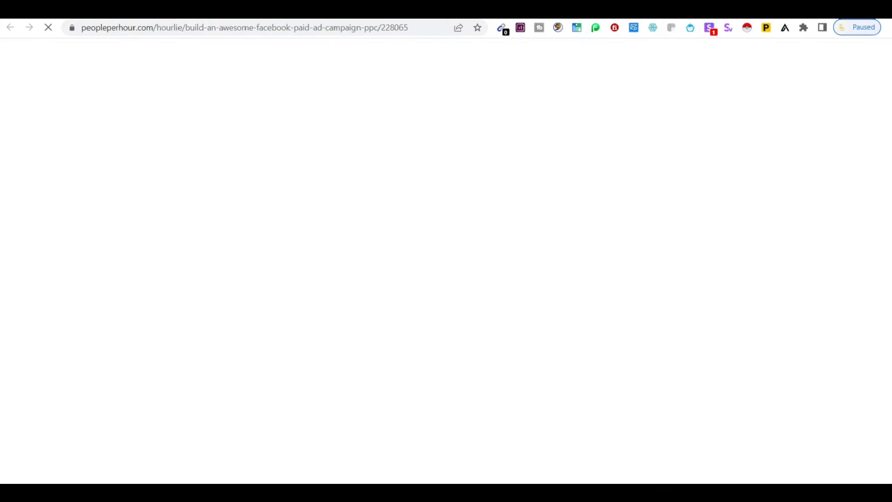
scroll(418, 232, down, 10)
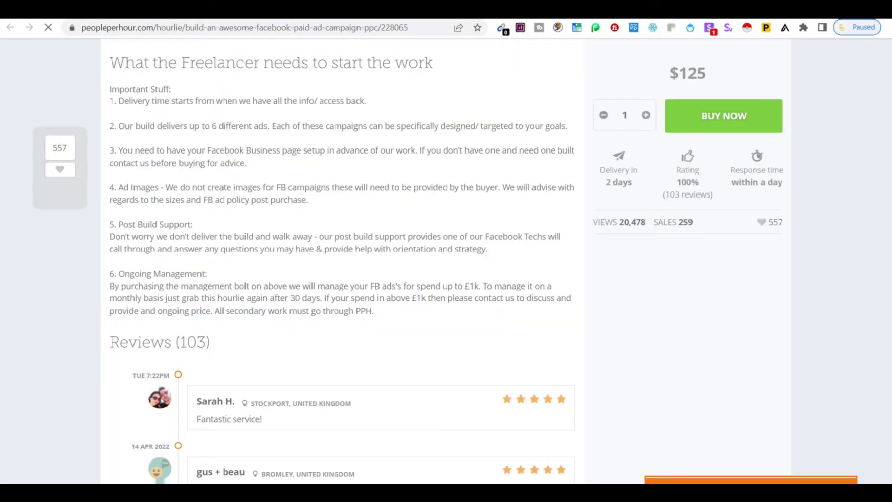
scroll(342, 269, up, 15)
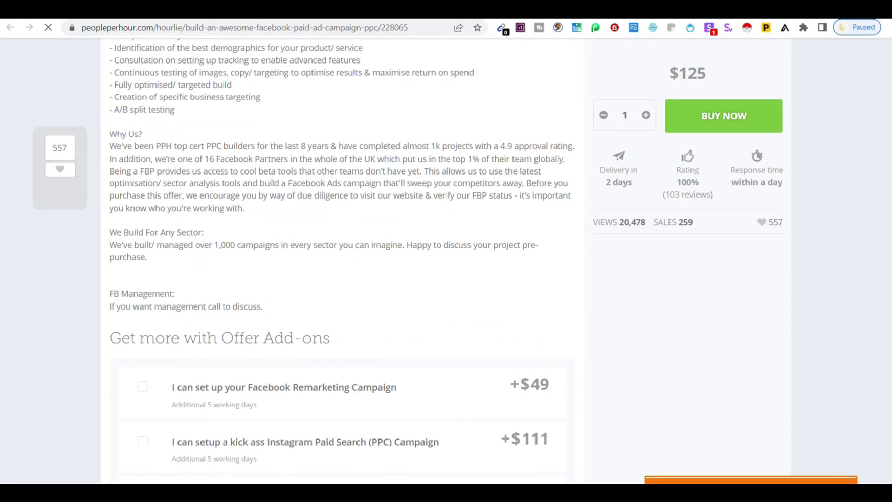
scroll(342, 260, up, 5)
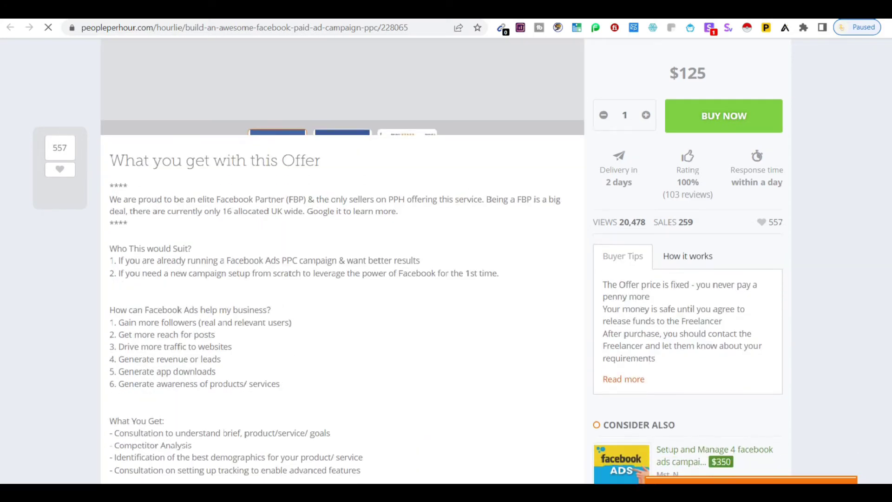
scroll(342, 260, down, 10)
Select all of the Facebook ads FAQ source text in the QuillBot paraphraser
scroll(769, 157, down, 4)
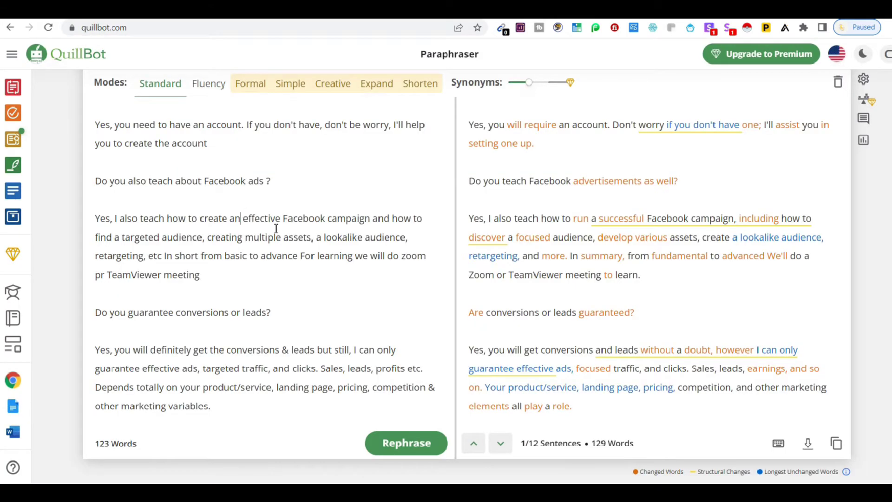
key(ctrl+a)
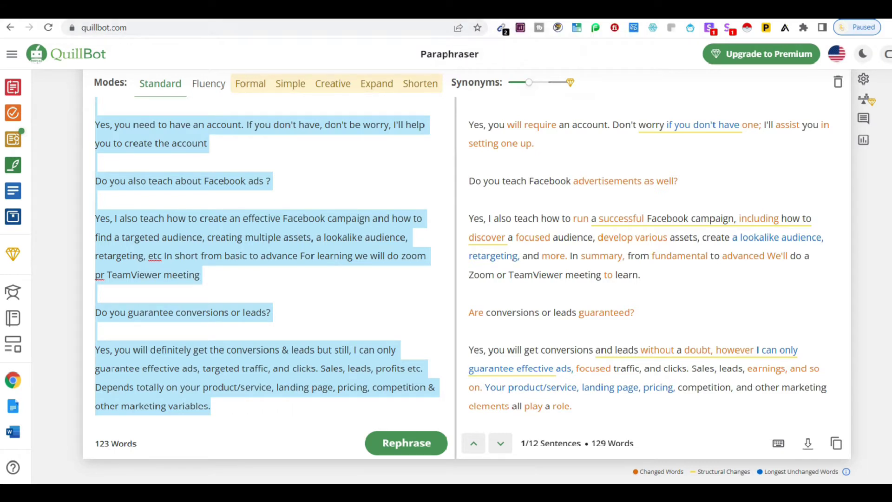
Switch to Canva and create a new custom-size design of 712 × 430 px
key(ctrl+Tab)
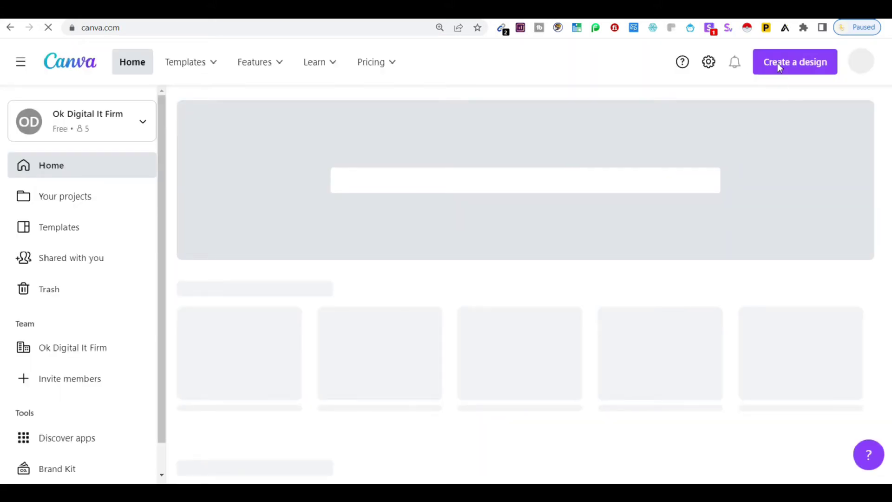
click(779, 69)
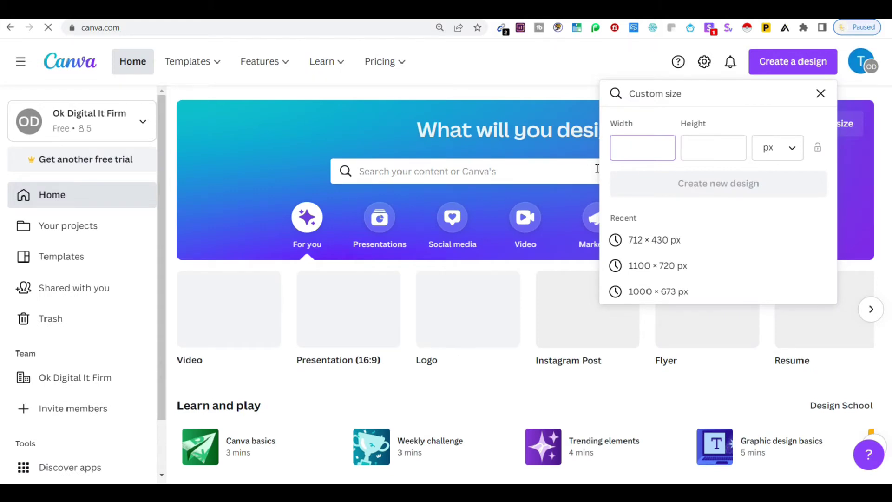
text(712)
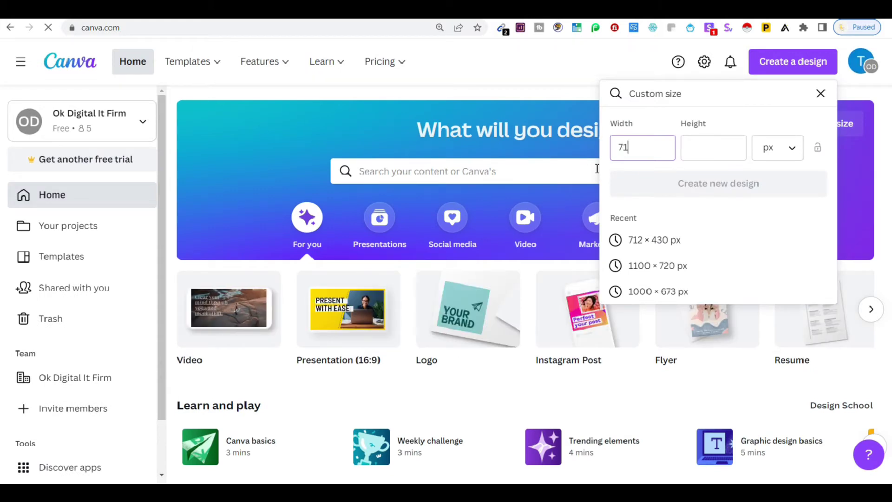
click(697, 144)
text(430)
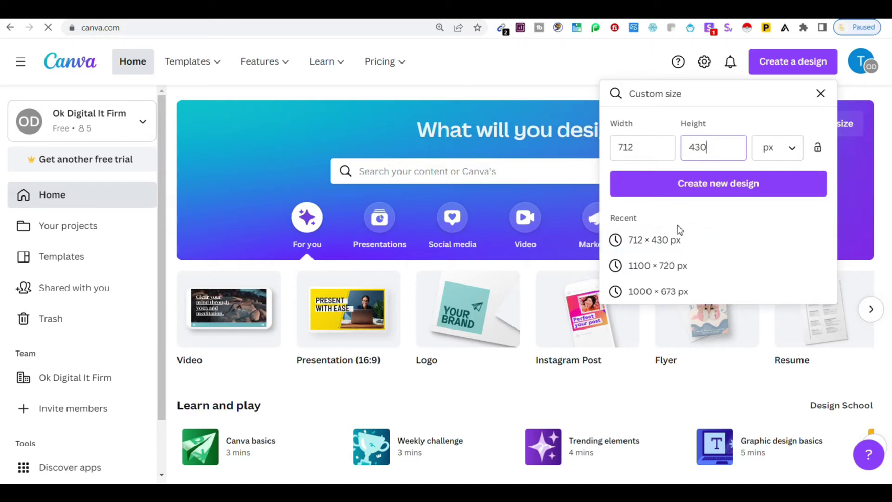
click(701, 193)
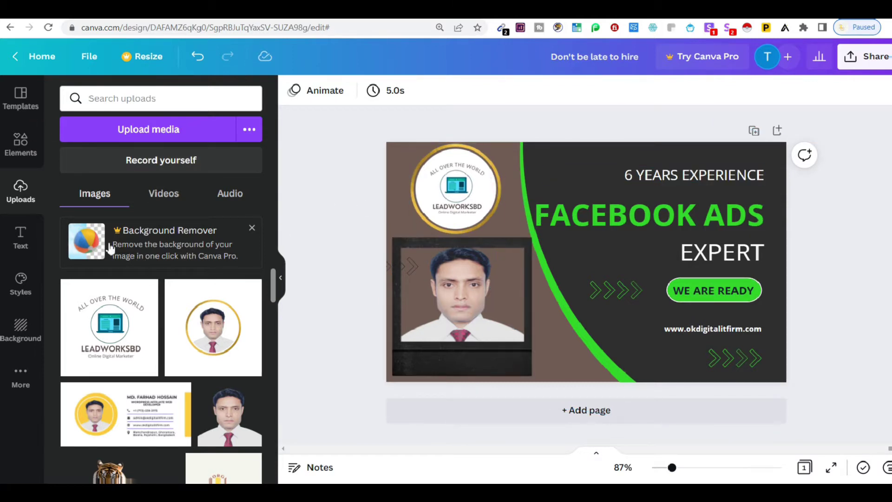
Try the Glitter Rose frame on the portrait photo in the Facebook Ads Expert banner
click(21, 108)
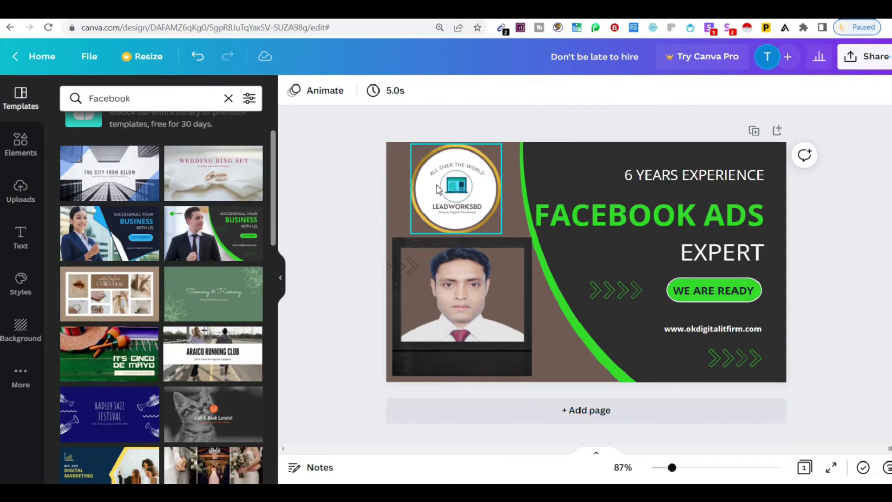
click(450, 307)
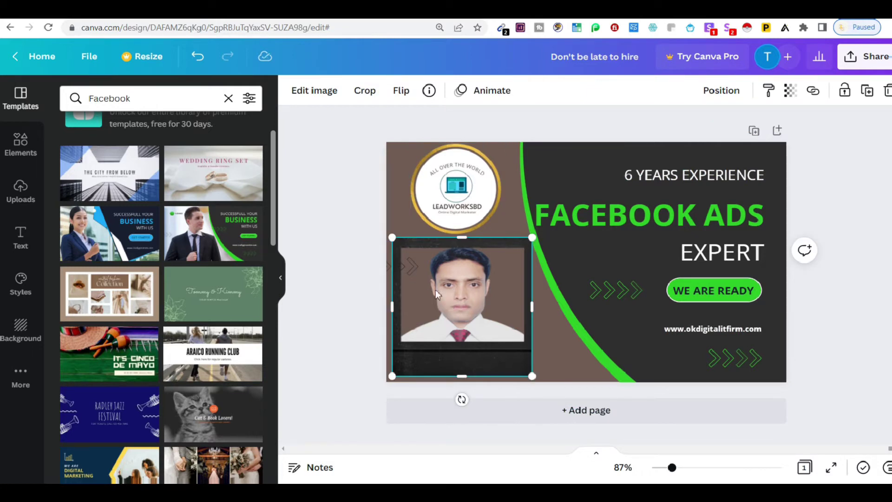
click(306, 98)
click(113, 207)
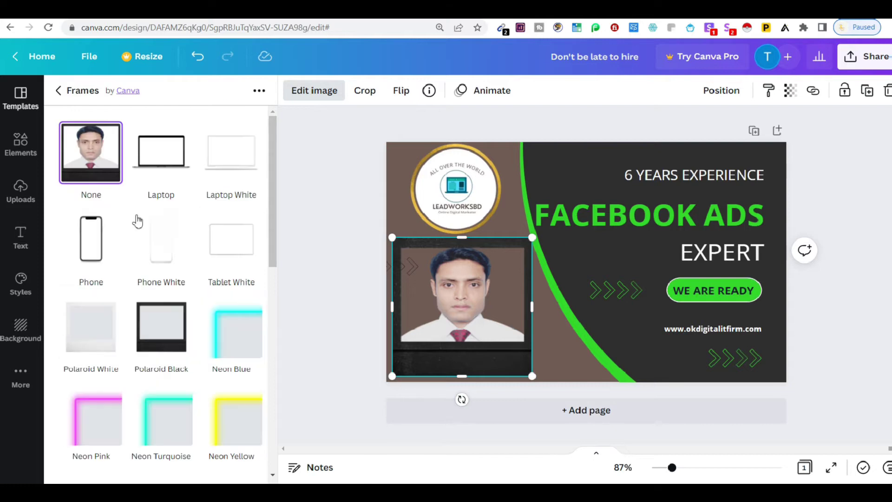
scroll(274, 177, down, 4)
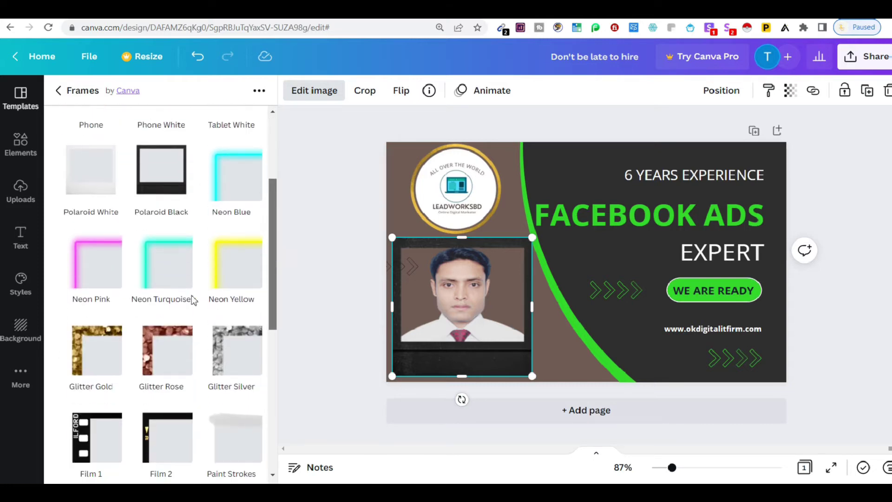
click(173, 357)
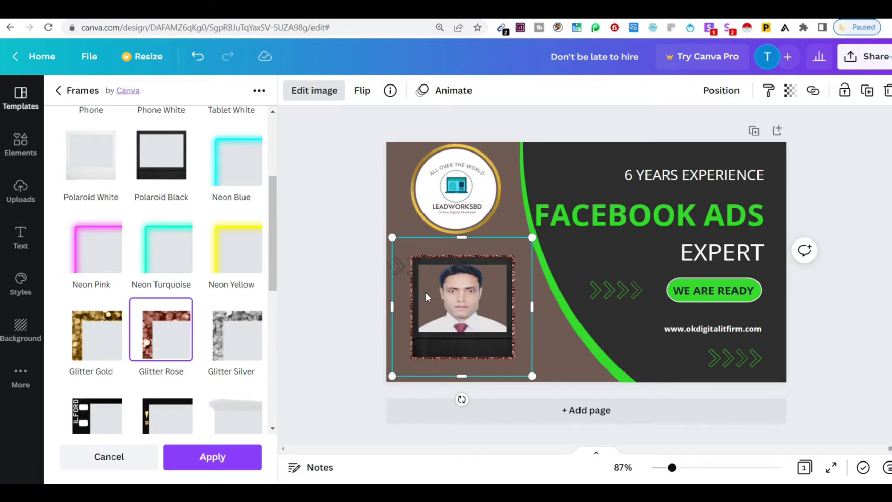
drag(276, 268, 275, 269)
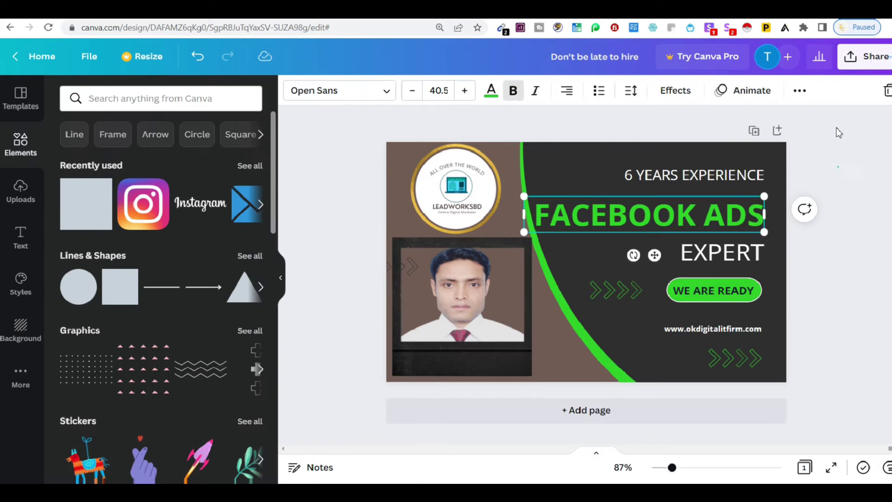
Open the download settings of the Facebook Ads Expert banner and view the available file types
click(837, 130)
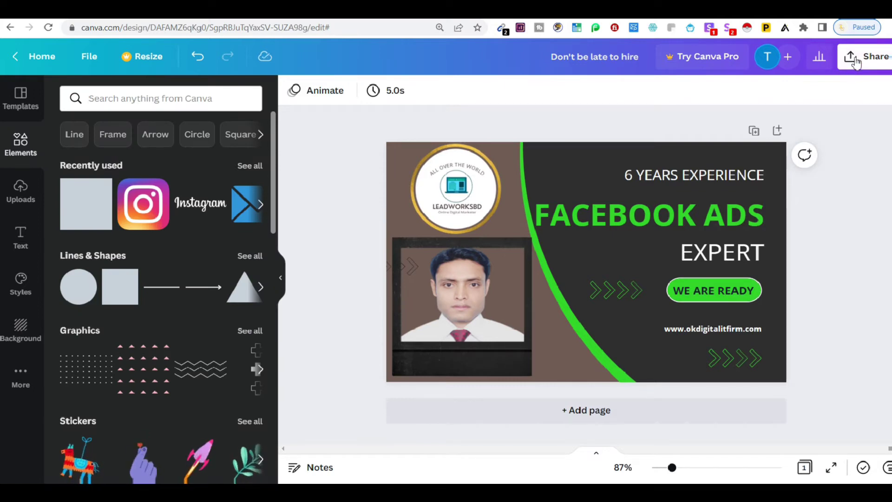
click(856, 61)
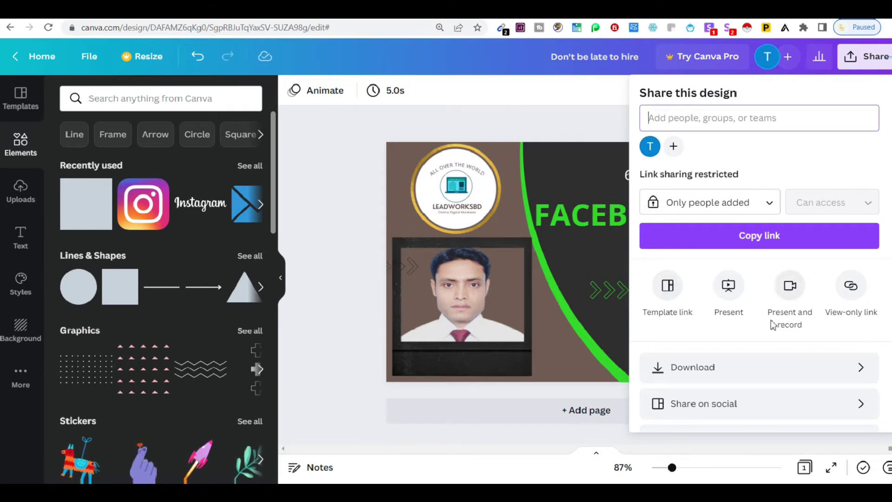
click(692, 367)
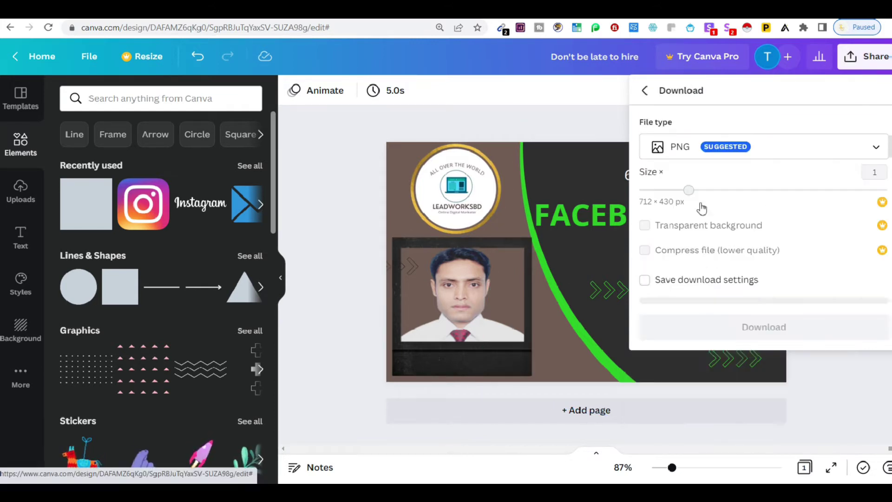
click(707, 149)
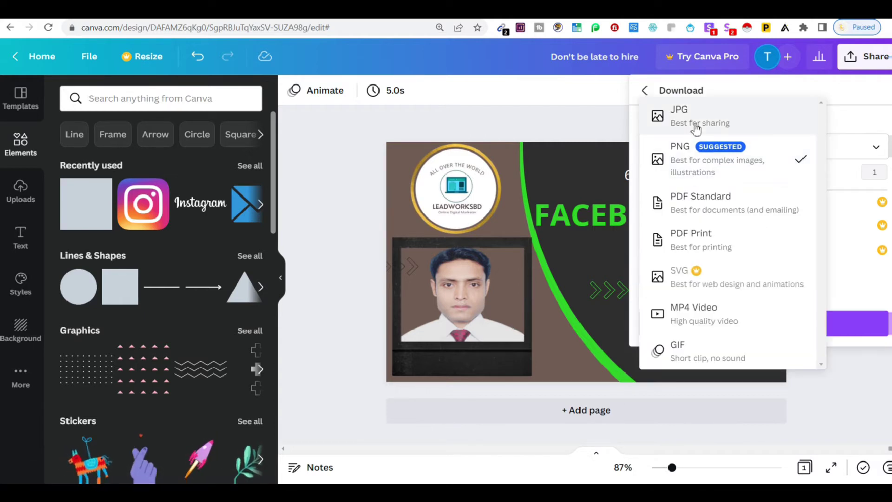
click(347, 251)
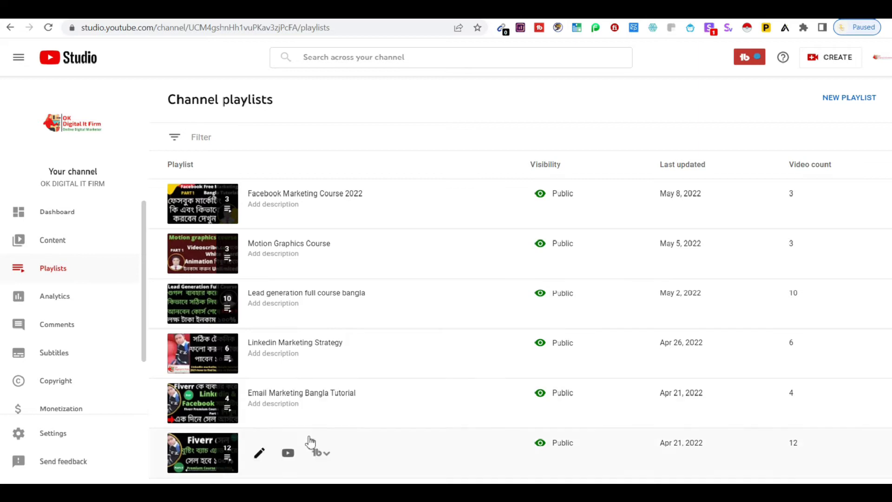
scroll(270, 325, down, 1)
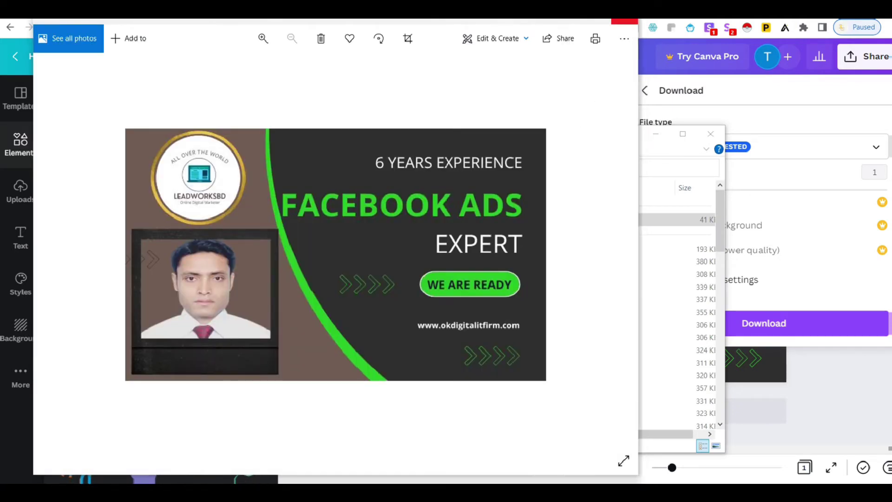
Close the image preview and rename Don't be late to hire.jpg with the Notepad title "Build An Awesome Facebook Ads Campaign-15% Discount", keeping the .jpg extension
click(624, 21)
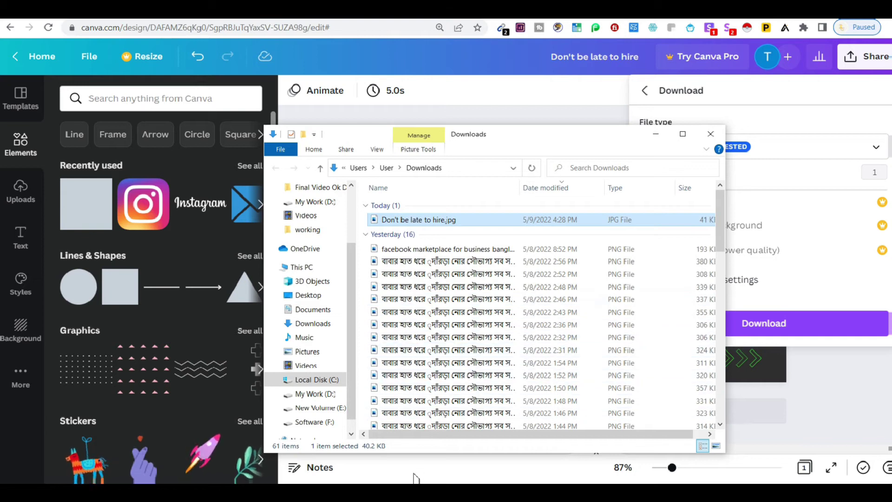
click(407, 492)
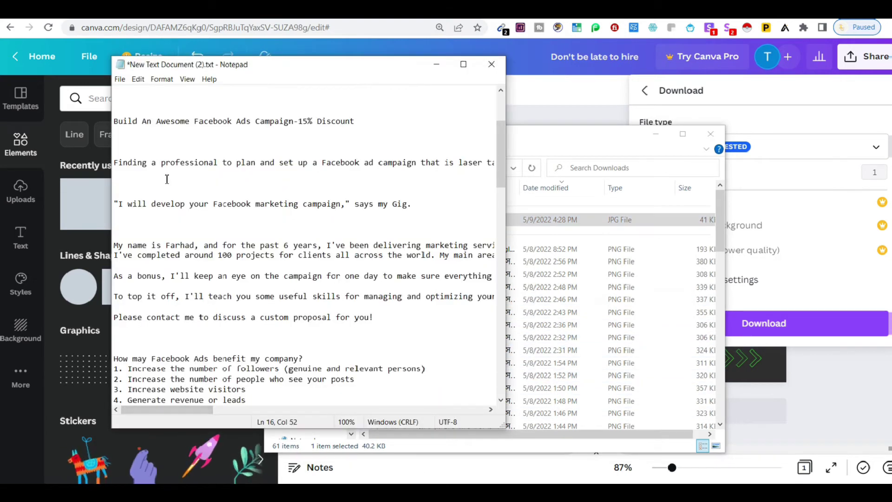
drag(114, 121, 365, 128)
key(ctrl+c)
key(alt+Tab)
click(412, 221)
key(ctrl+v)
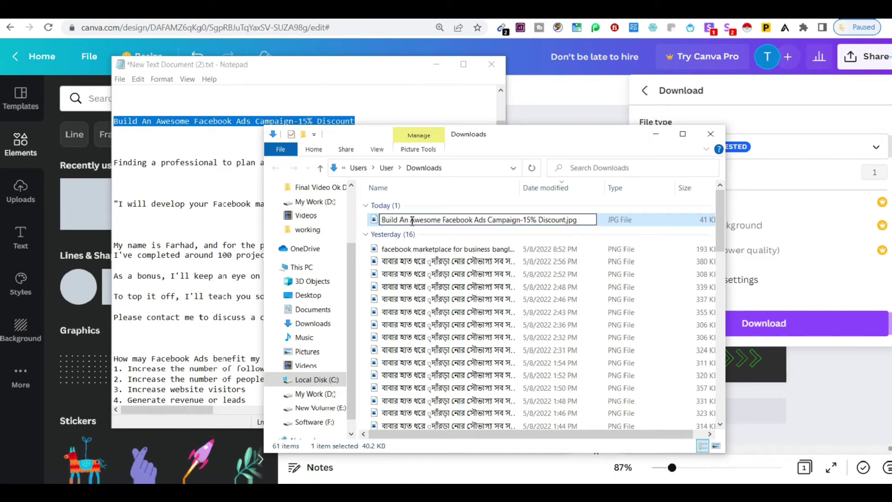
key(Return)
Examine the detailed file properties of the renamed JPG banner to check its pixel dimensions, and close the properties
right_click(427, 220)
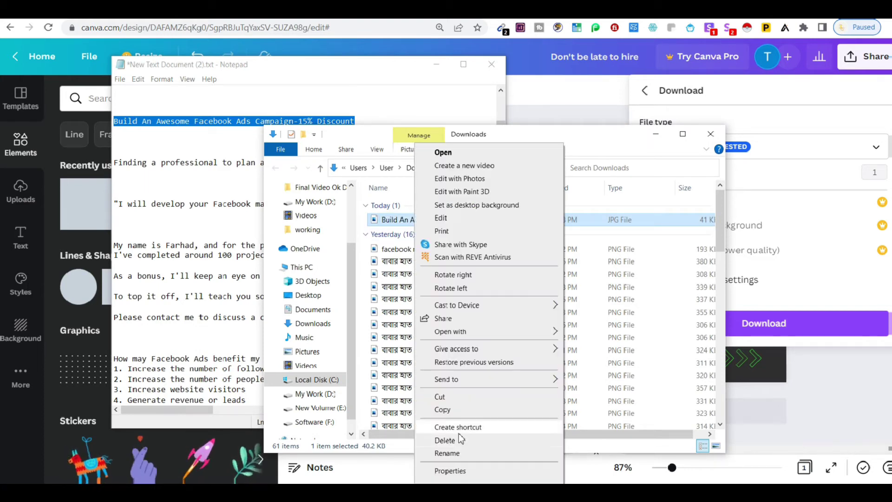
click(446, 471)
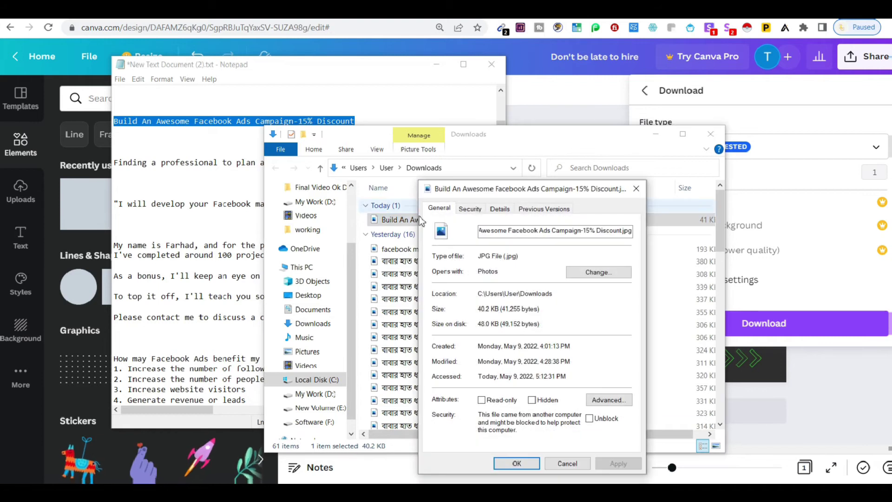
click(499, 210)
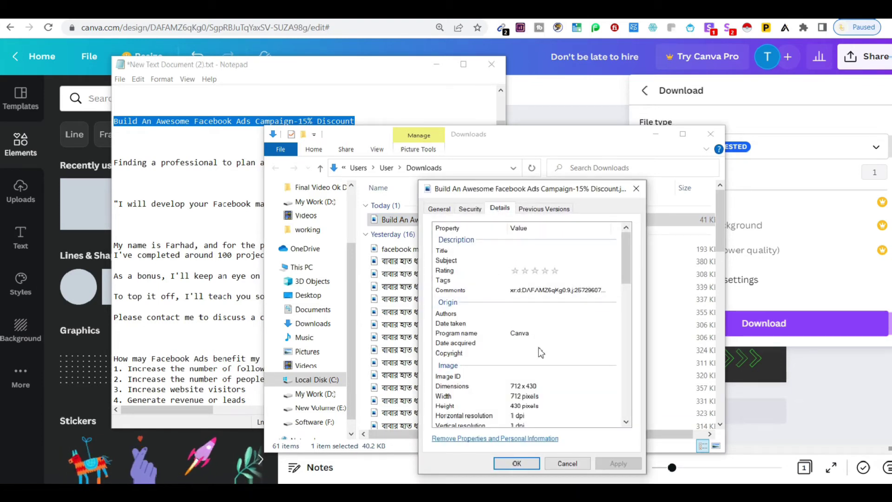
click(636, 188)
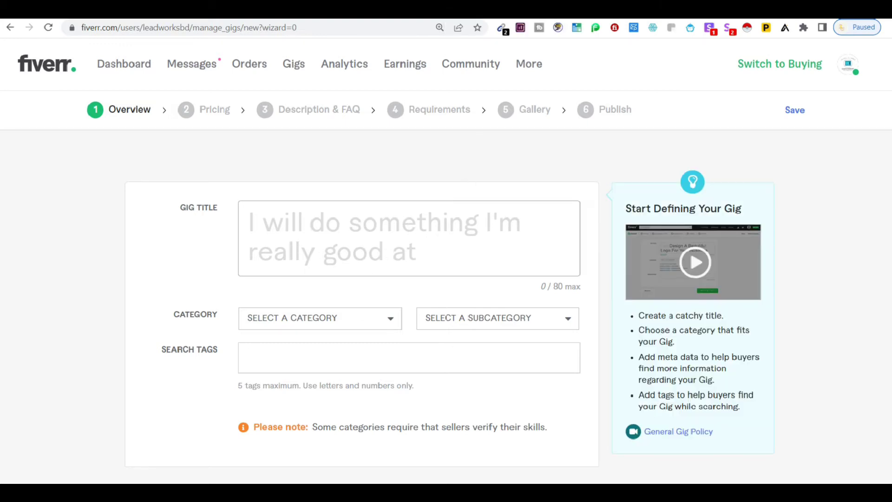
Copy the title "Build An Awesome Facebook Ads Campaign-15% Discount" from Notepad into Fiverr's gig title, without the trailing line break
key(alt+Tab)
right_click(137, 117)
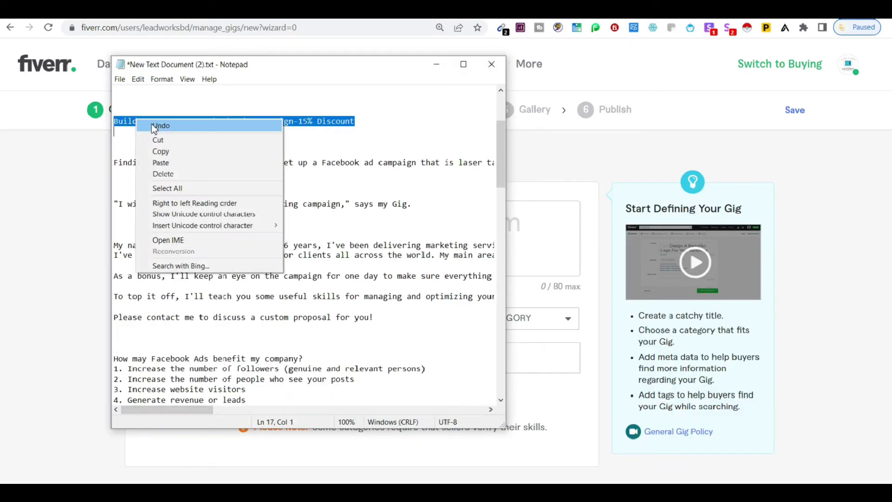
click(158, 152)
click(573, 230)
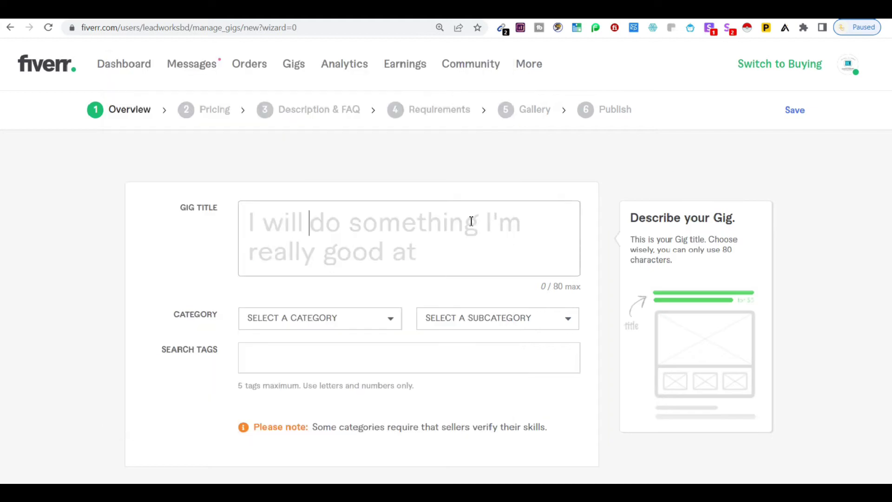
key(ctrl+v)
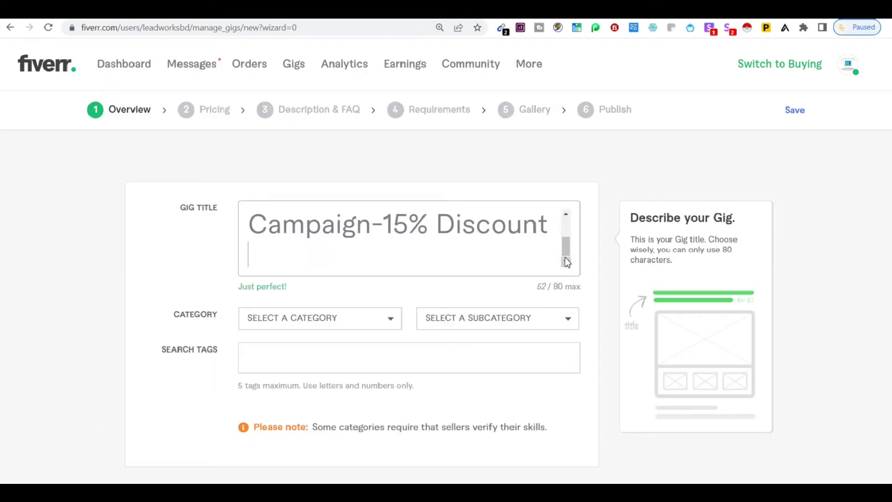
key(BackSpace)
drag(565, 250, 570, 218)
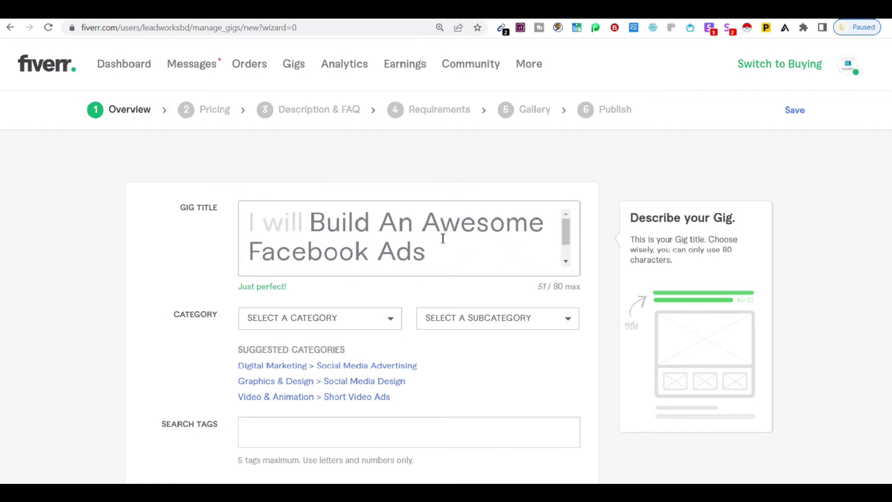
drag(313, 224, 379, 241)
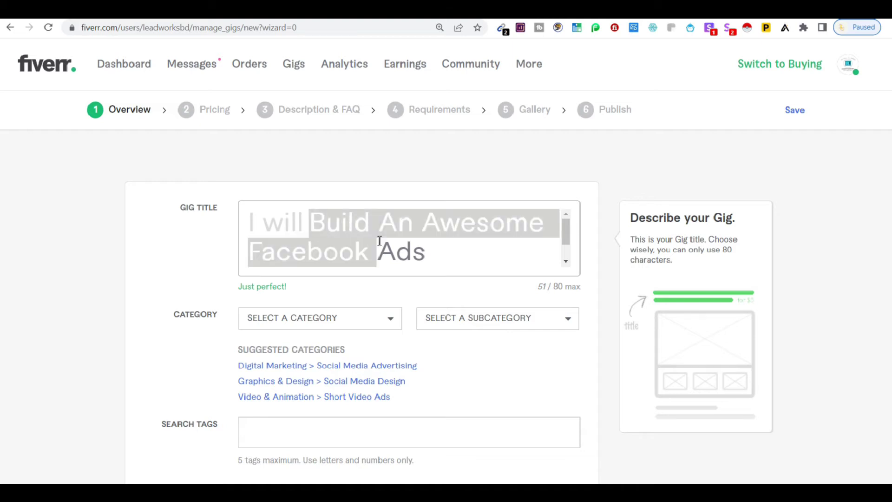
drag(566, 239, 568, 254)
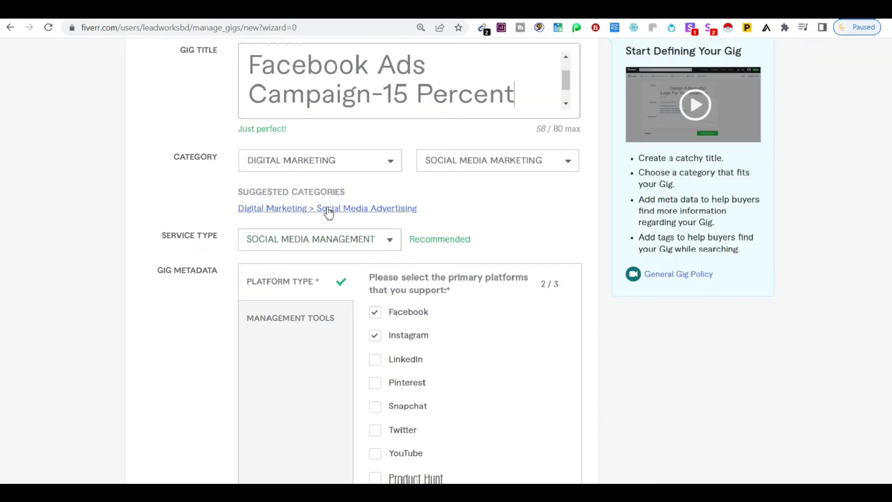
Assign the gig to Digital Marketing > Social Media Advertising with the service type Ads Setup & Management
click(352, 209)
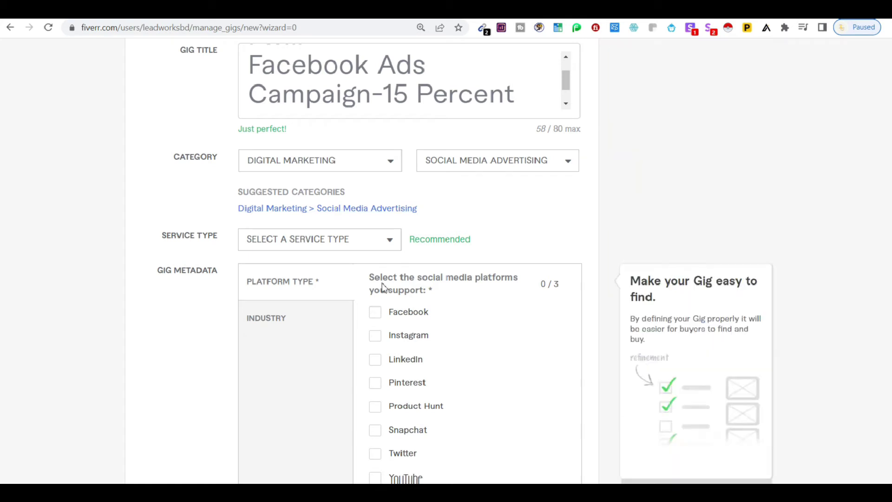
click(351, 242)
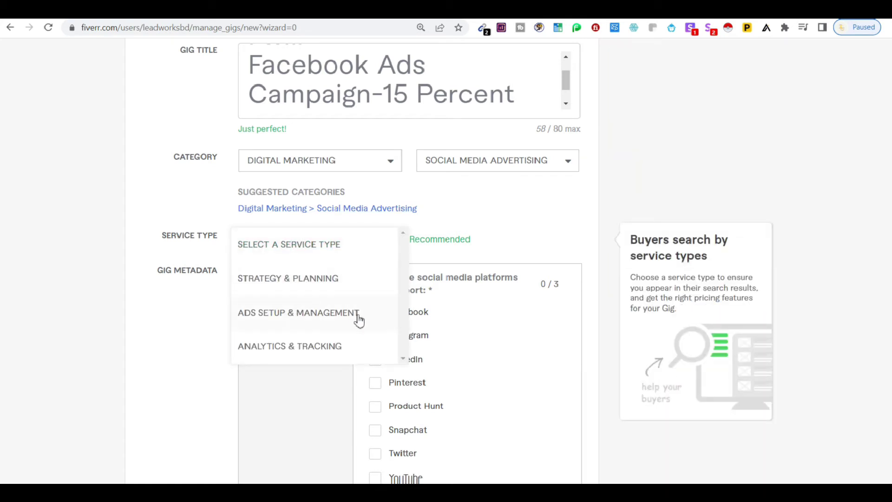
click(498, 166)
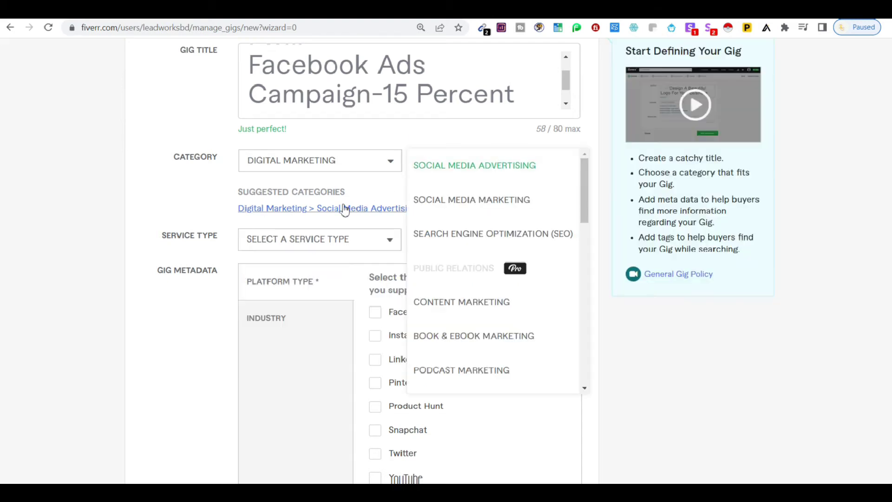
click(200, 205)
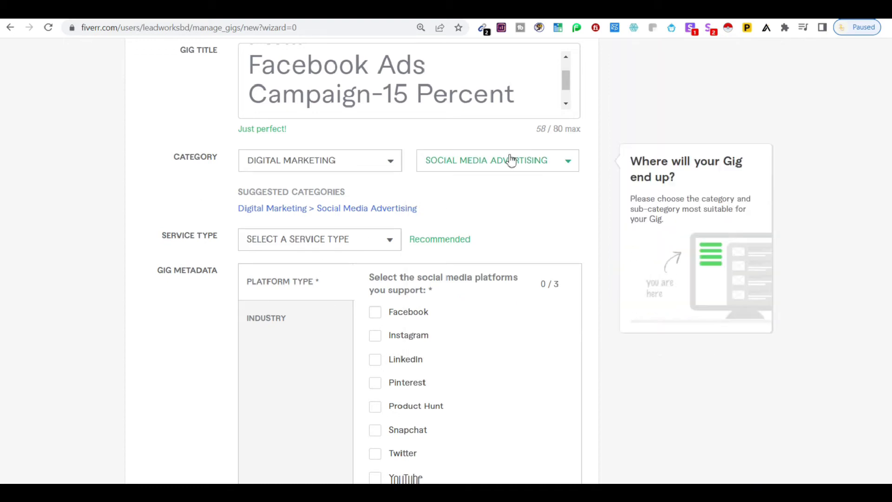
click(287, 242)
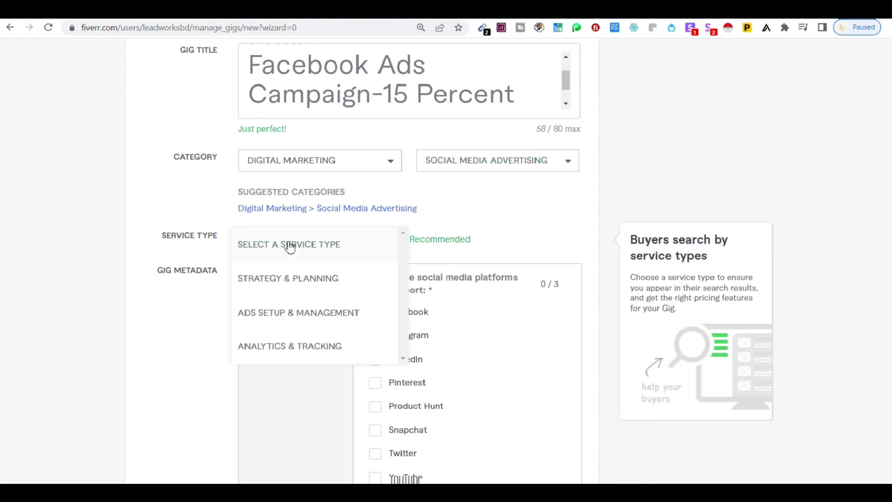
click(287, 317)
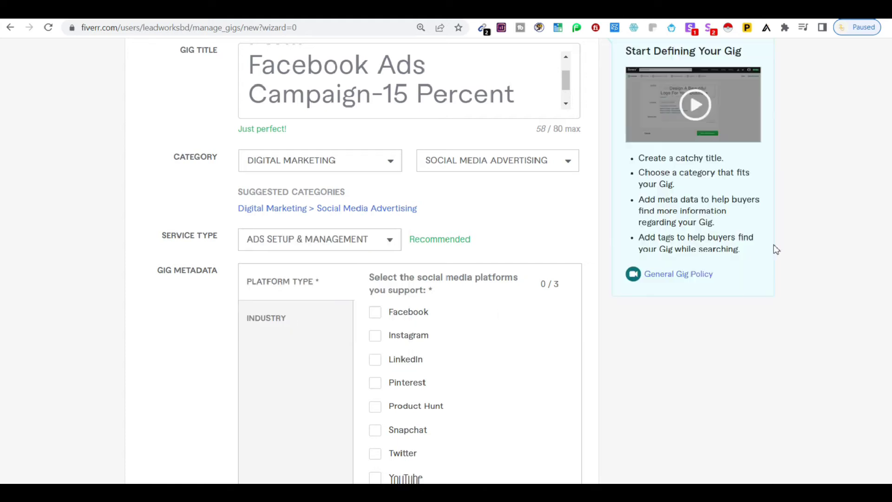
Choose Facebook and Instagram as the supported platforms and submit the gig overview
click(375, 312)
click(375, 335)
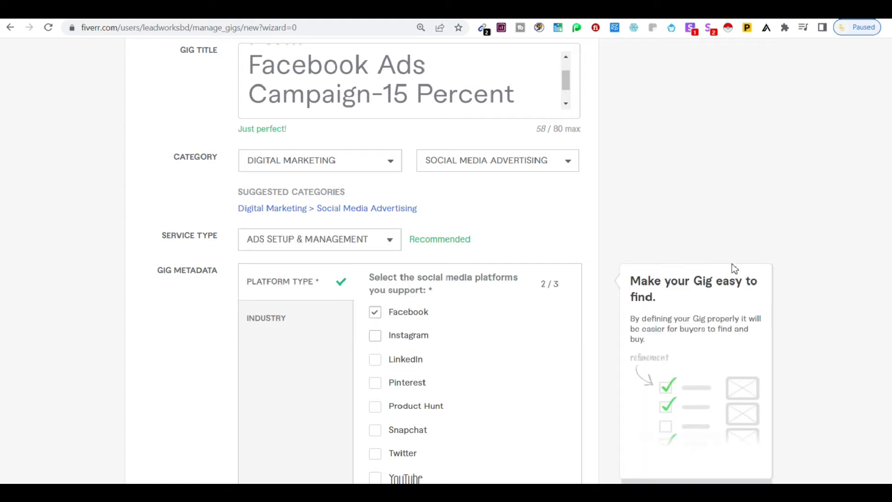
scroll(384, 236, down, 9)
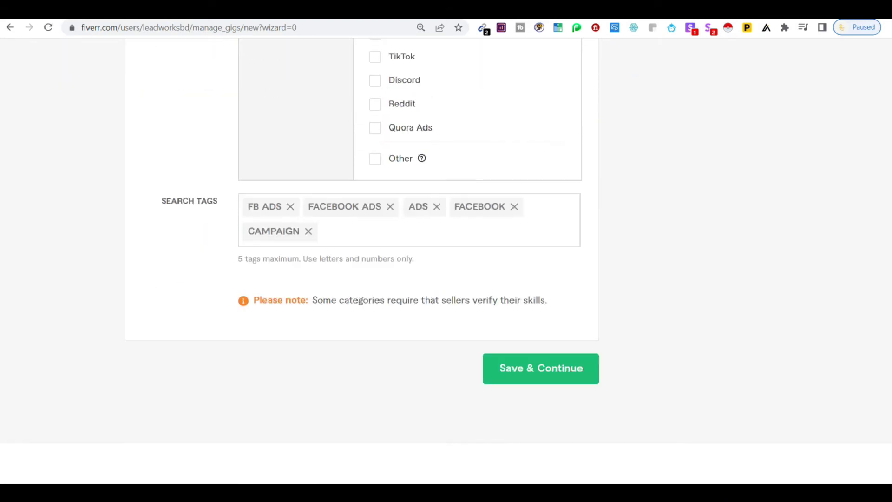
scroll(502, 319, down, 1)
click(523, 321)
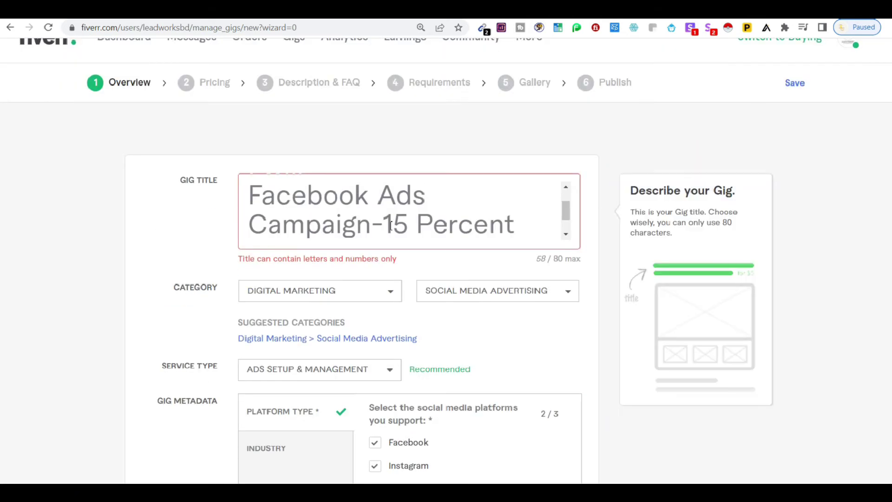
Reword the gig title's ending to "Facebook Ads Campaign At 15 Percent Less" and save the overview to continue to pricing
drag(385, 226, 376, 225)
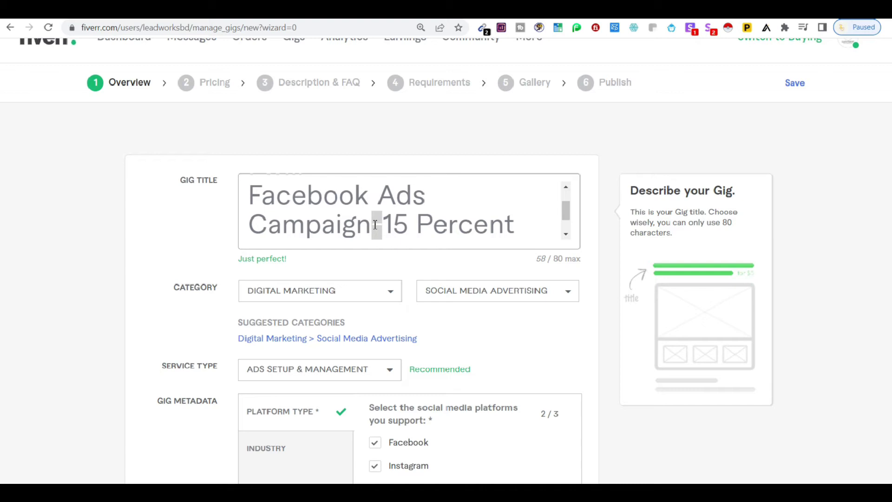
text(At)
scroll(464, 324, up, 1)
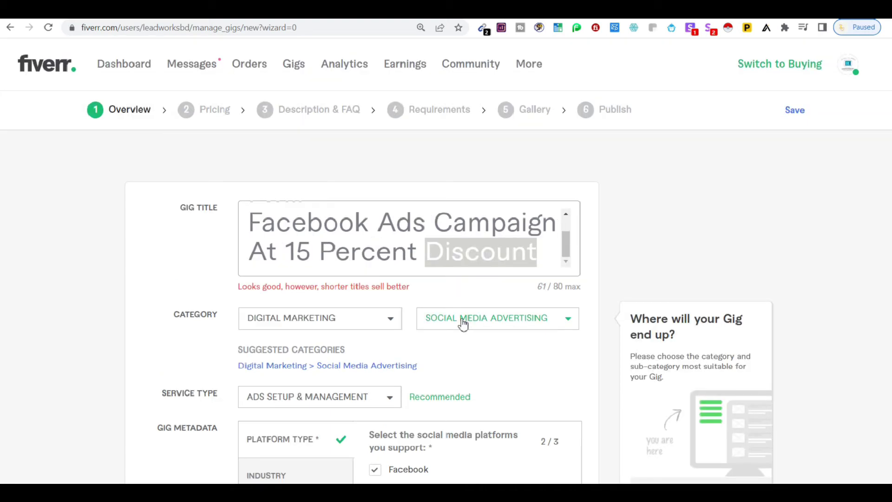
text(Less)
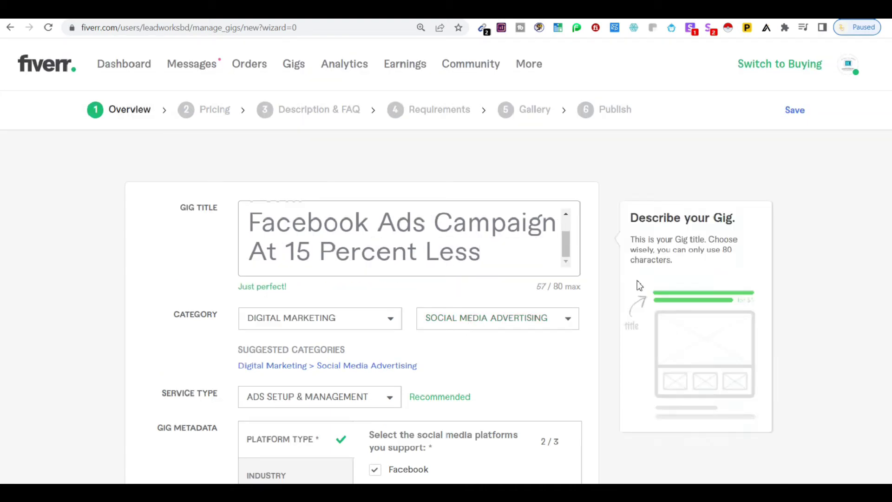
scroll(446, 260, down, 5)
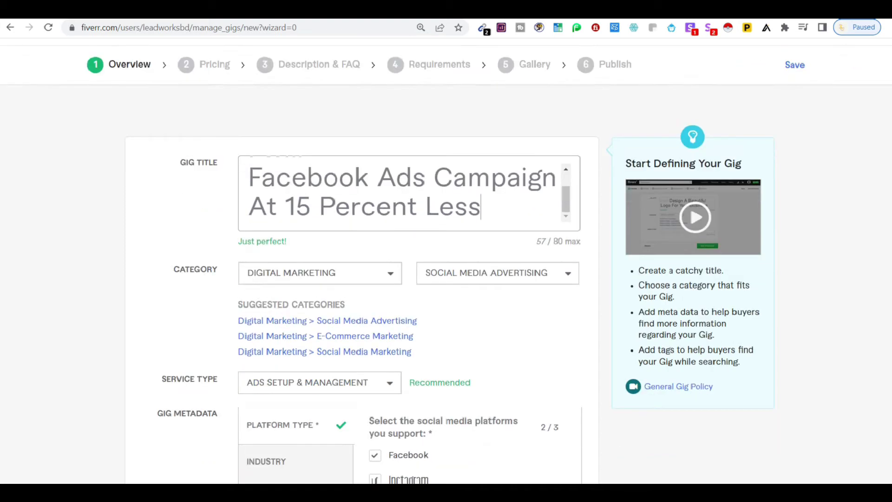
scroll(525, 302, down, 15)
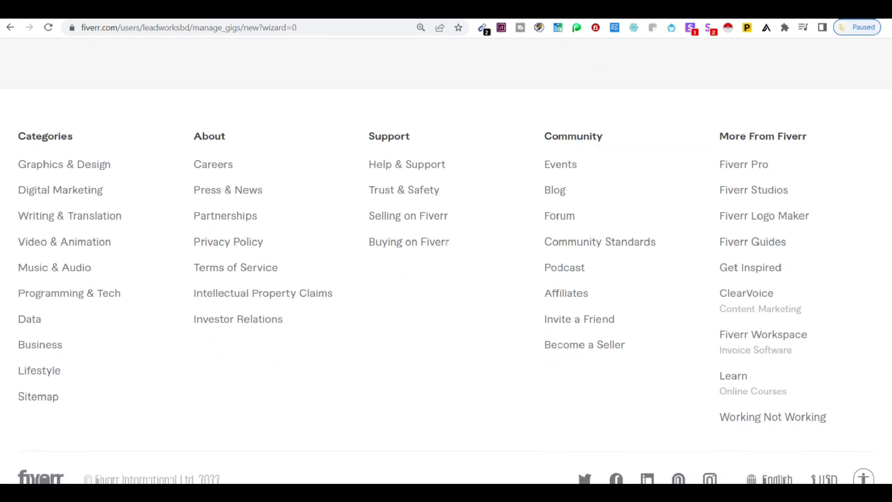
scroll(530, 304, up, 5)
click(521, 297)
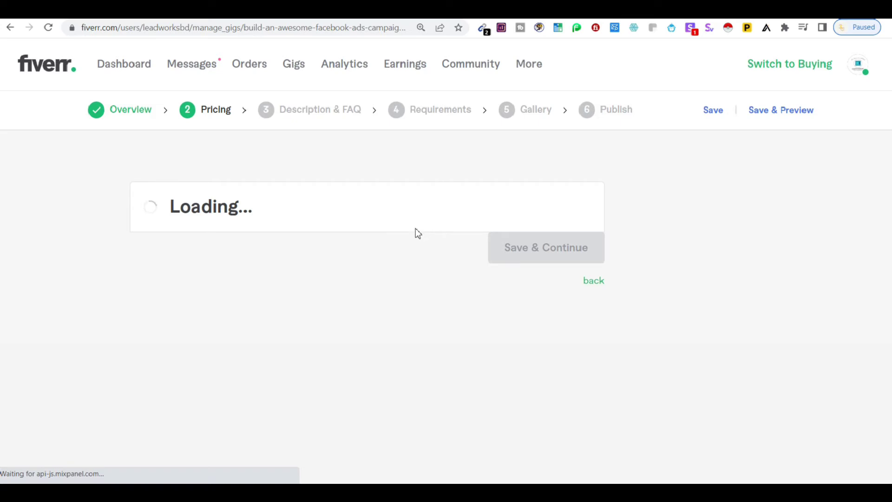
Enable the three-package offer and name the Basic package "Silver FB Ads Campaign"
click(563, 142)
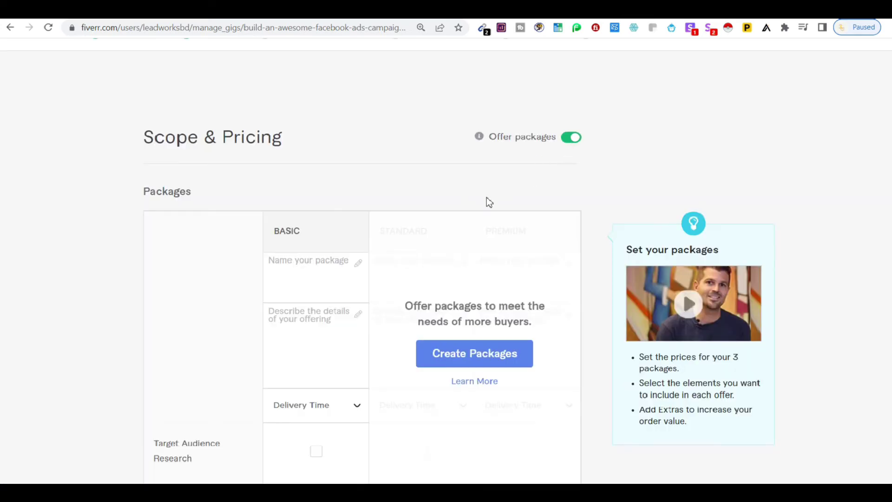
click(568, 140)
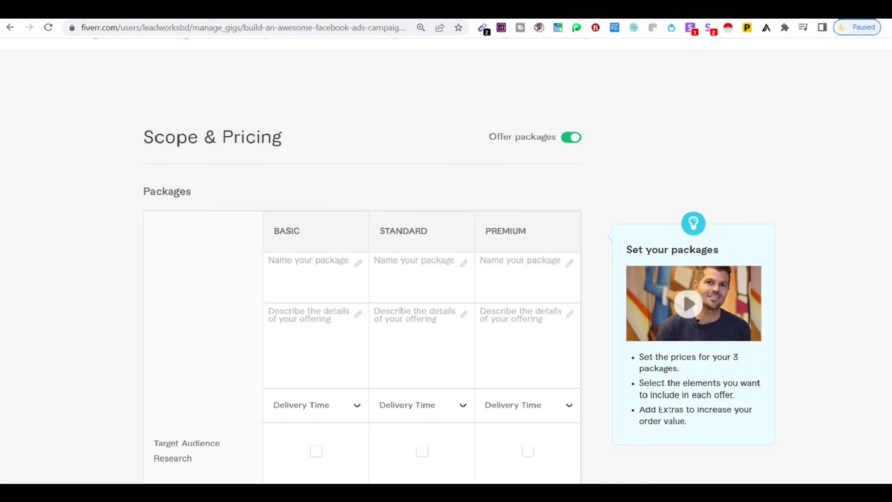
scroll(298, 86, down, 4)
click(297, 87)
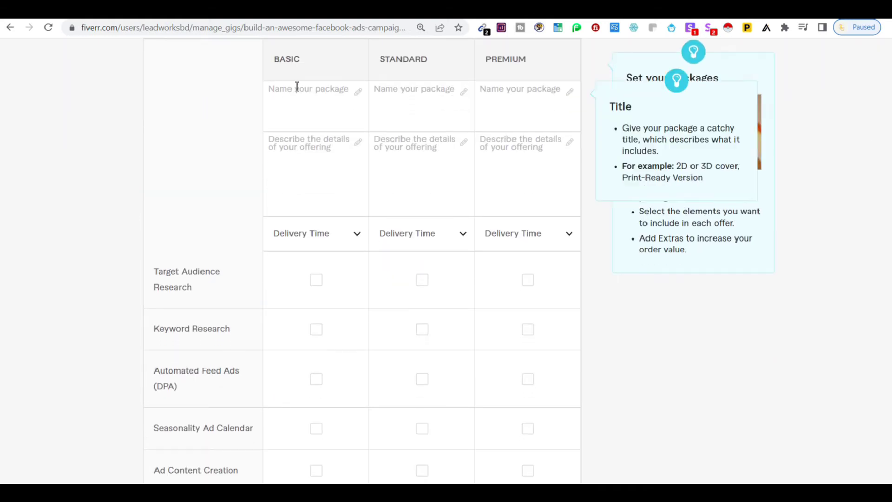
key(alt+Tab)
key(alt+Tab)
key(ctrl+v)
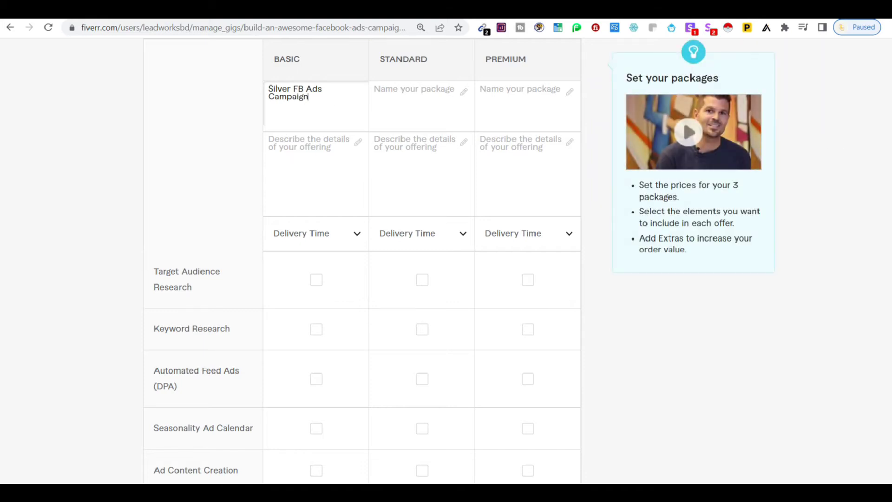
Name the Standard package "Gold FB Ads Campaign", reusing the Basic package's name with its first word replaced
scroll(362, 260, up, 3)
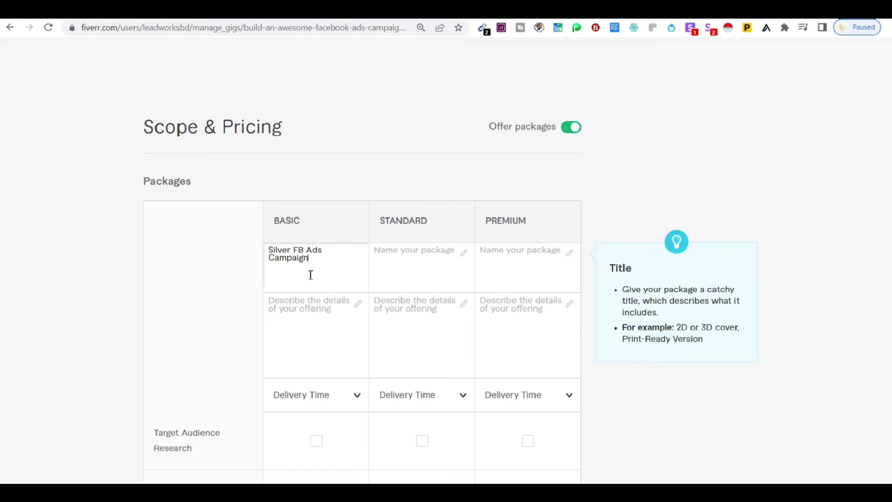
scroll(502, 349, down, 2)
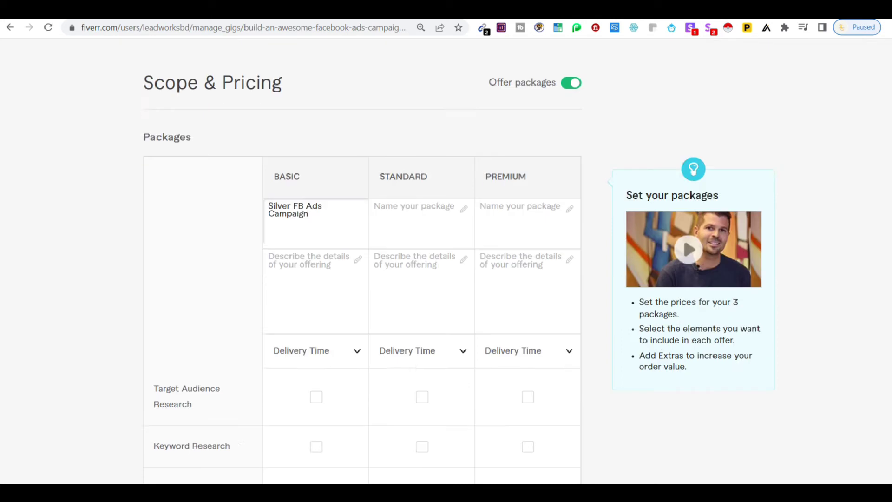
click(424, 186)
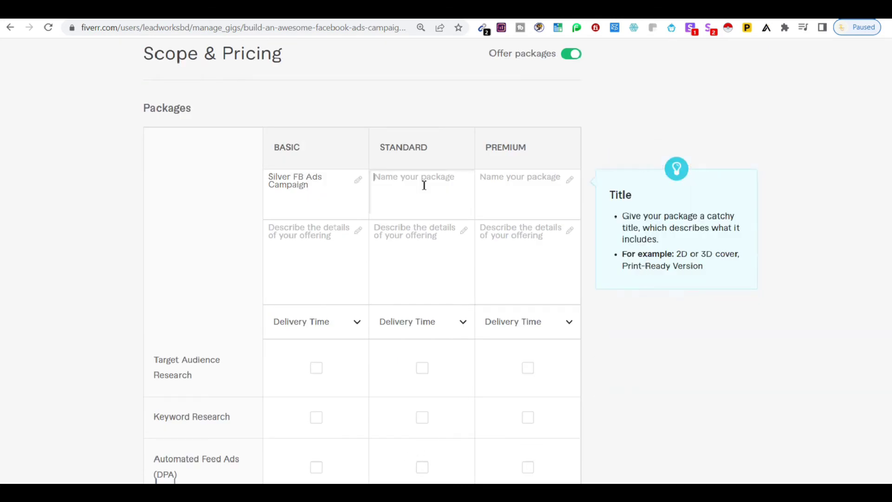
text(Silver FB Ads Campaign)
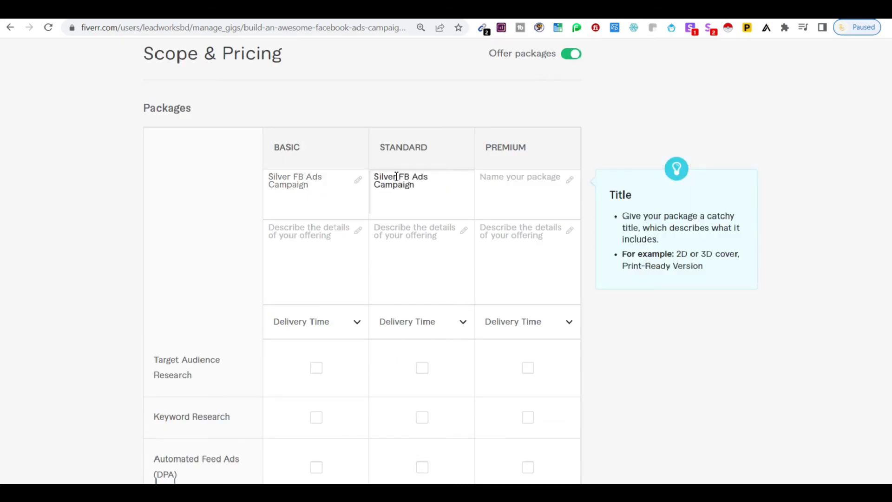
text(Gold)
Name the Premium package "Diamond FB Ads Campaign" and open the Basic package's description for editing
click(509, 177)
text(Silver FB Ads Campaign)
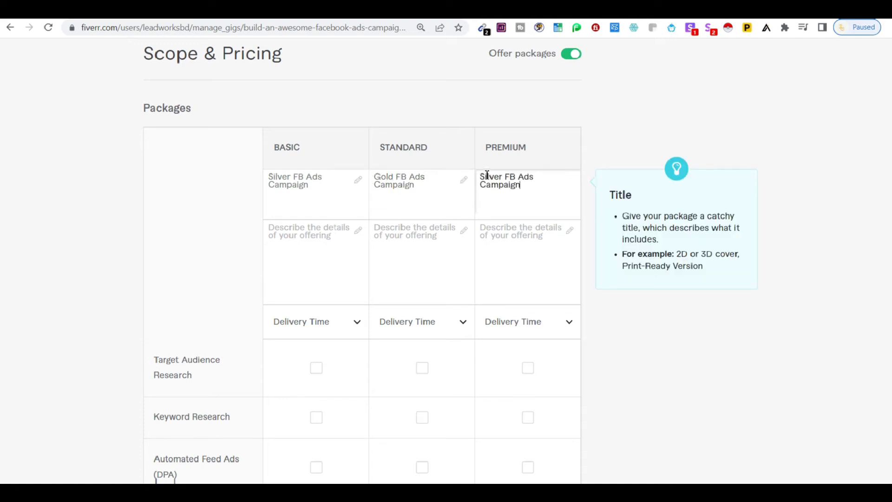
drag(504, 177, 445, 173)
key(BackSpace)
text(Diamond)
click(340, 268)
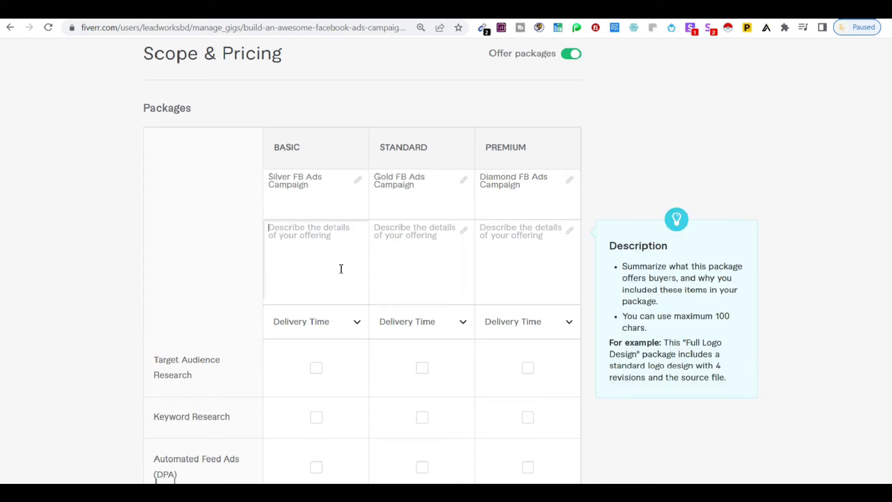
Describe Basic as "Target Audience Research+Keyword Research + 2 Adsets+Sales Increase" and Standard as "Audience Advanced Research + 7 days 4 Ad Campaign + 3Ad sets + Targeted audience"
click(311, 242)
text(Target Audience Research+Keyword Research + 2 Adsets+Sales Increase)
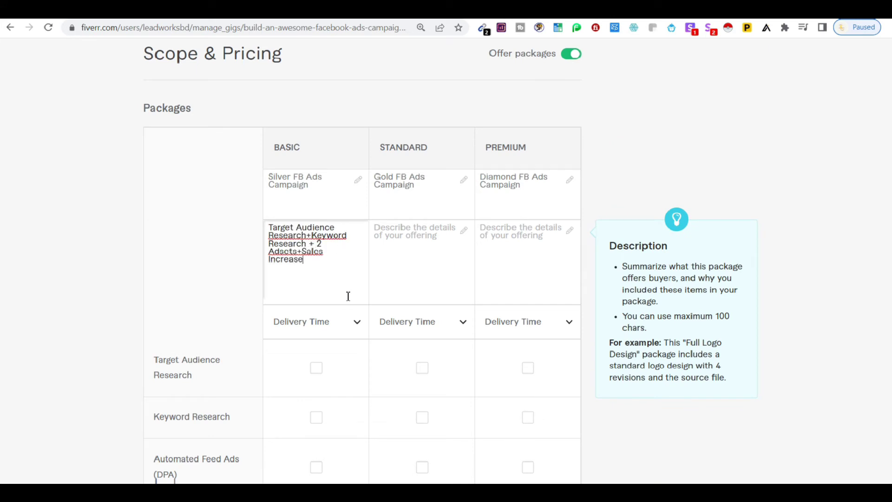
click(405, 244)
text(Audience Advanced Research + 7 days 4 Ad Campaign + 3Adsets + Targeted audience)
Describe the Premium package as "14 Days Facebook ads campaign ads setup + Retargeting + Analytic Report"
click(511, 235)
text(14 Days Facebook ads campaign ads setup + Retargeting + Analytic Report)
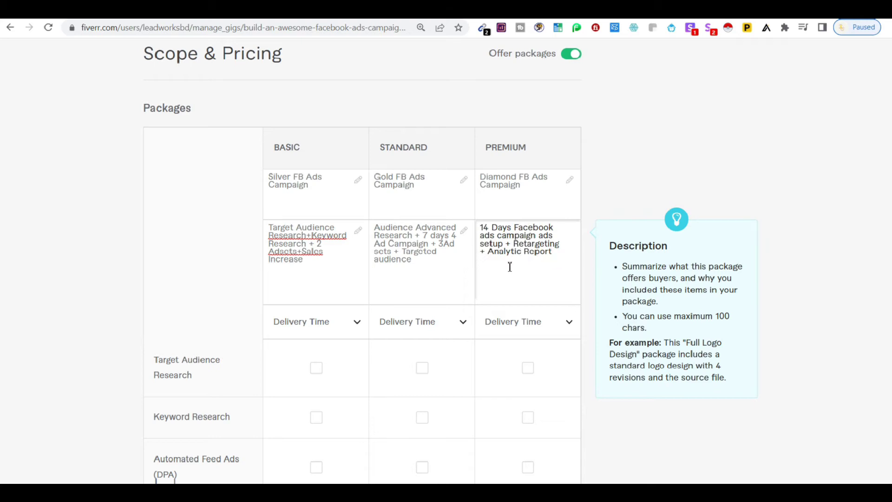
Set the delivery times to 3 days for Basic, 7 days for Standard and 14 days for Premium
click(358, 323)
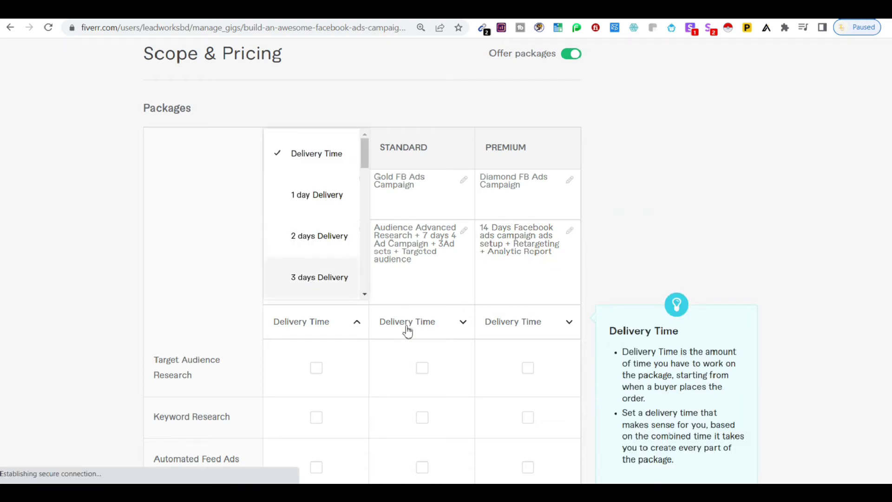
click(462, 323)
drag(468, 158, 470, 183)
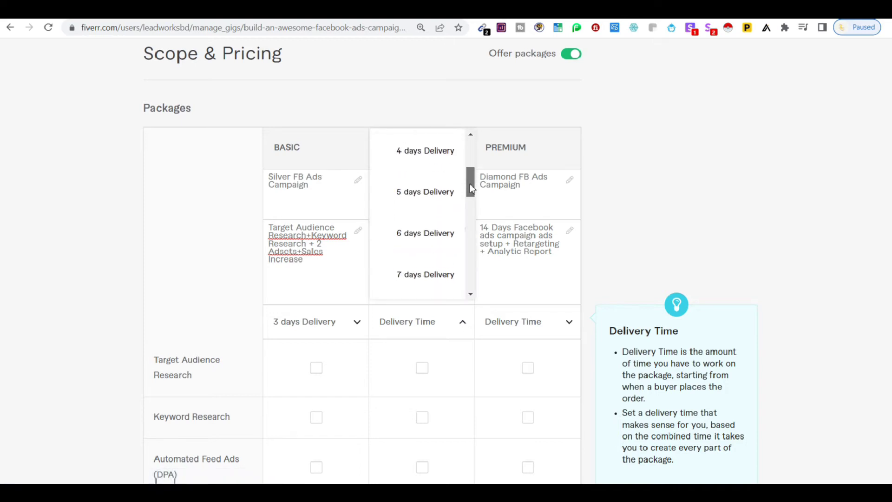
click(439, 284)
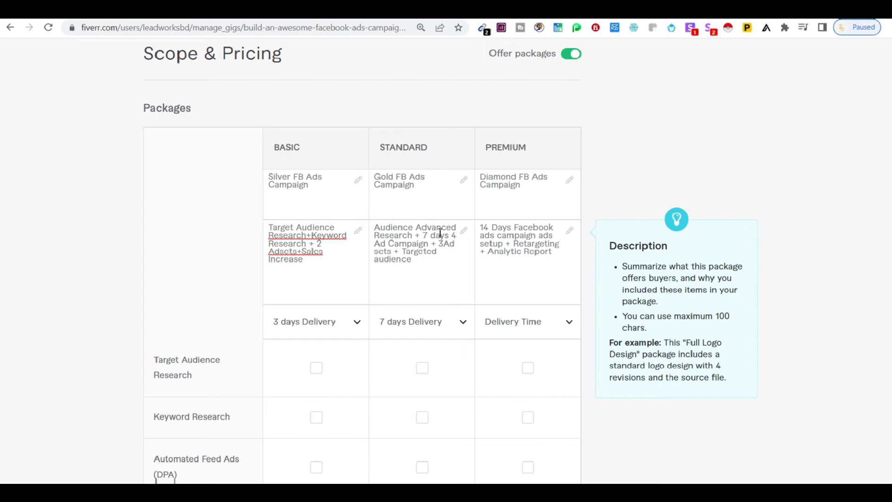
click(555, 321)
drag(571, 186, 571, 220)
click(513, 227)
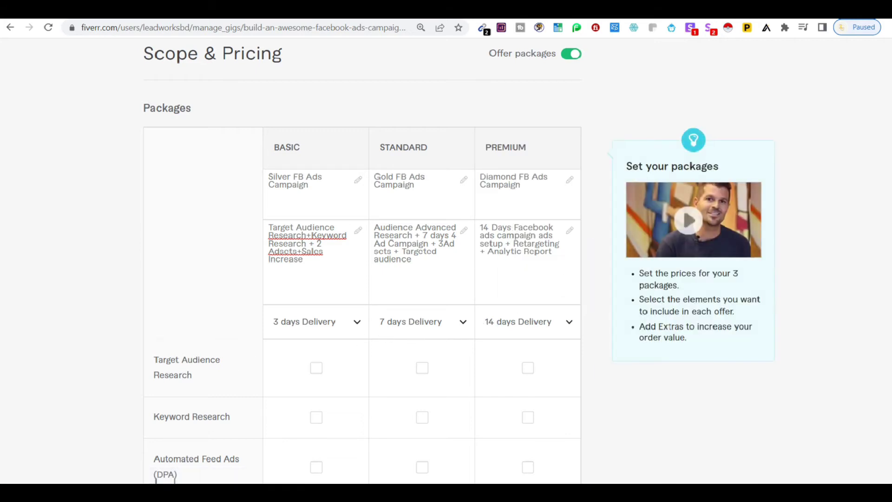
Include Target Audience Research in Basic and Standard, plus Keyword Research, Seasonality Ad Calendar, Ad Content Creation and Ads Analytical Report in Standard
scroll(337, 196, down, 3)
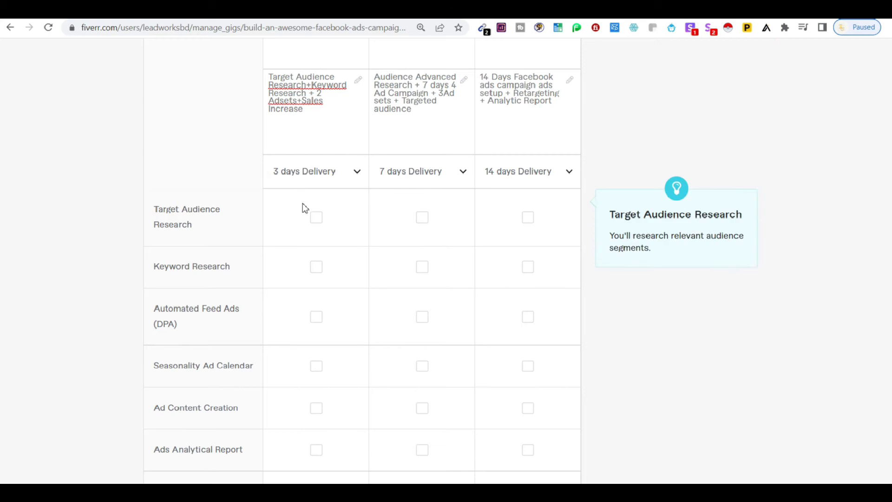
click(317, 220)
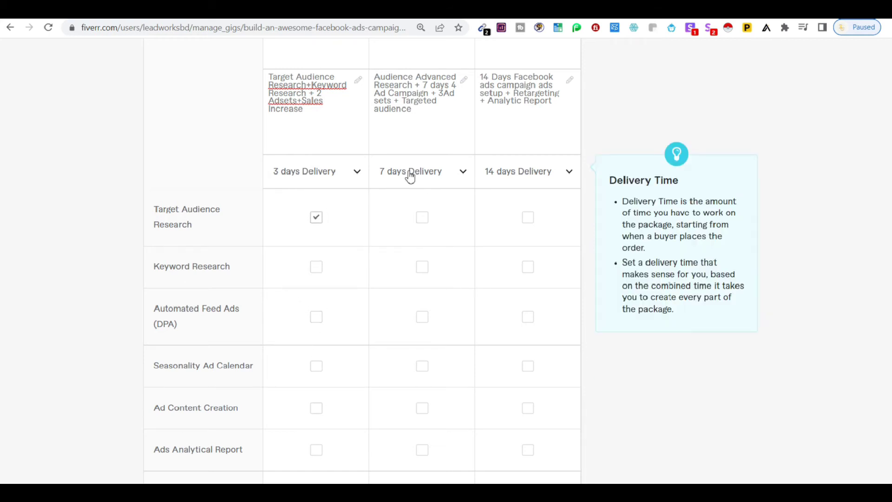
click(423, 222)
click(423, 272)
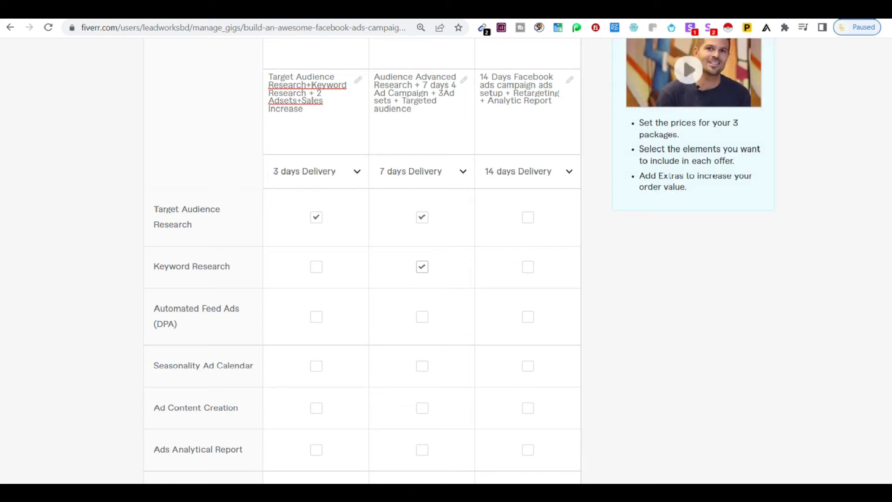
scroll(423, 325, down, 3)
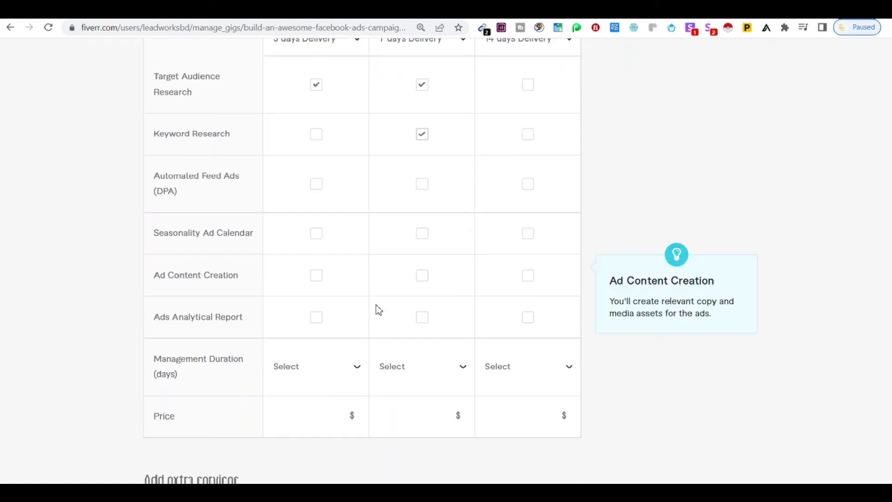
click(422, 319)
click(423, 279)
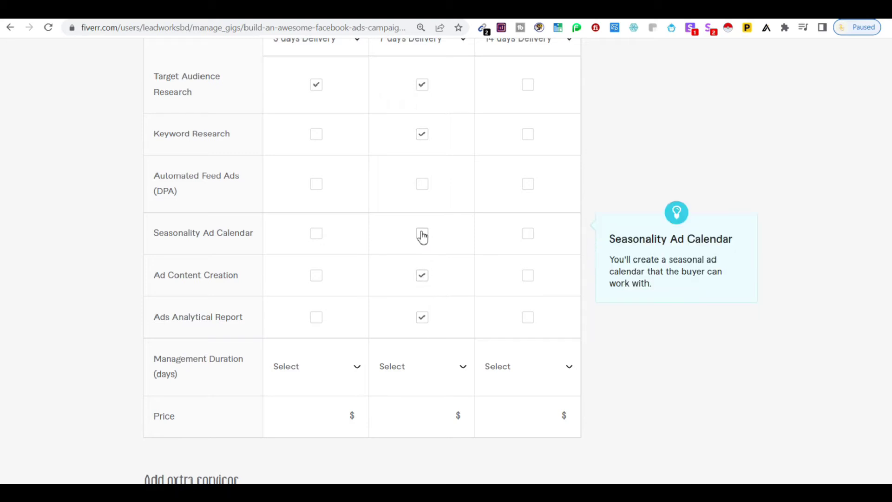
click(422, 234)
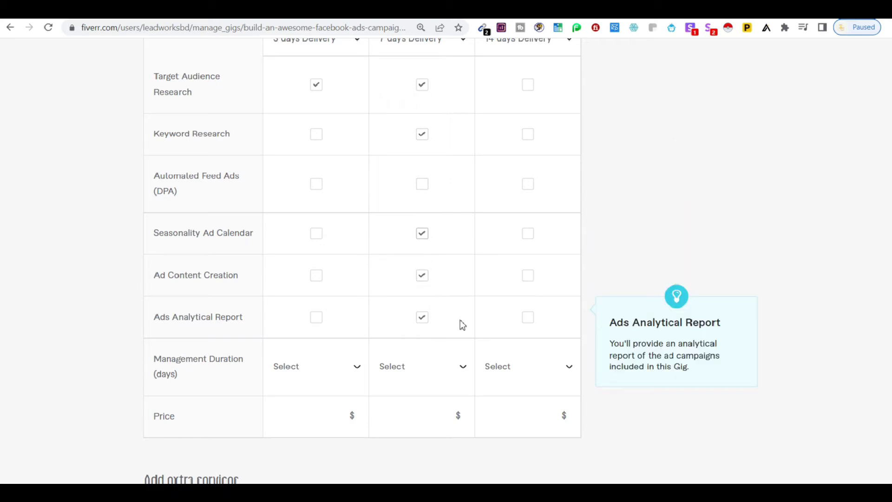
Include all six services, from Target Audience Research to Ads Analytical Report, in Premium and remove Seasonality Ad Calendar from Standard
click(527, 319)
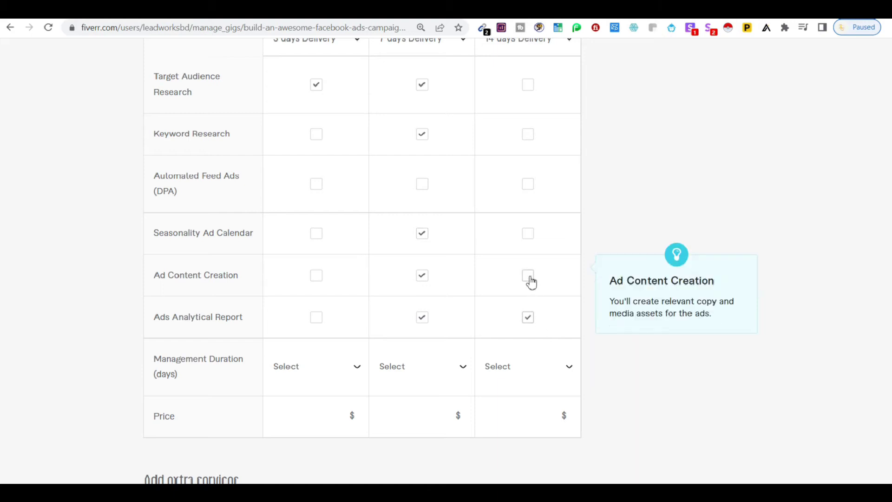
click(424, 234)
click(531, 278)
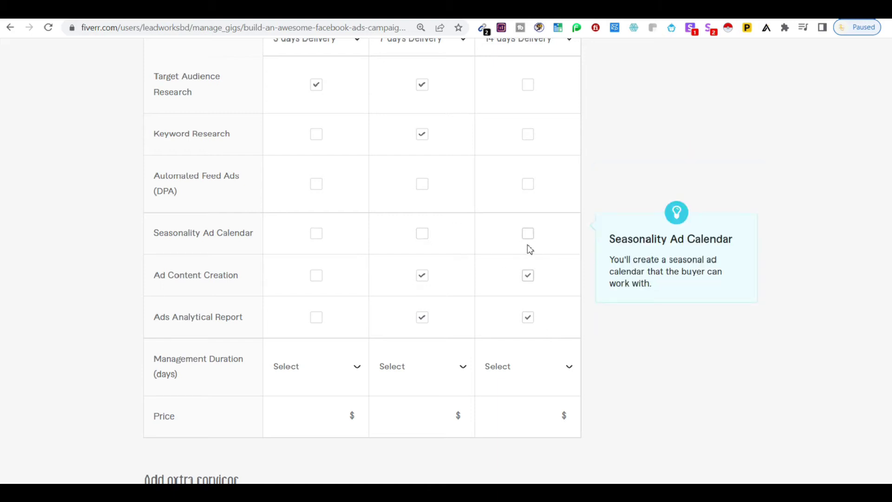
click(528, 234)
click(528, 185)
click(528, 134)
click(529, 86)
scroll(669, 118, up, 2)
scroll(670, 118, up, 1)
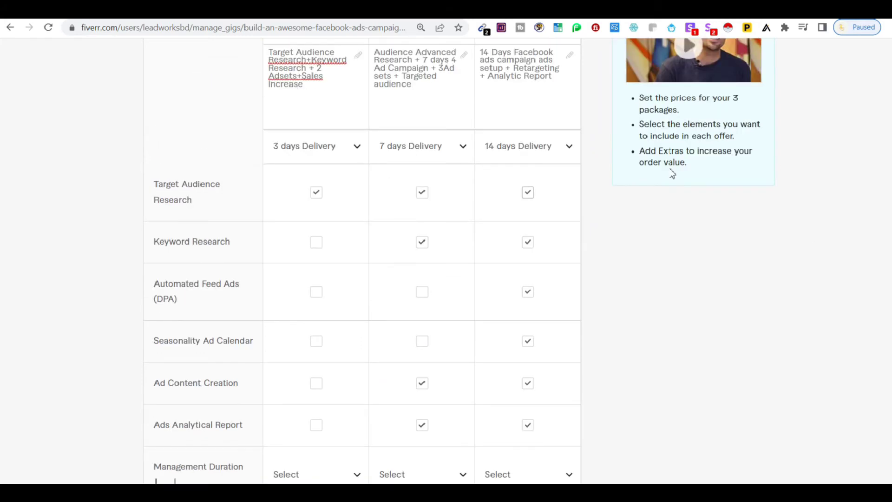
Set the management duration to 3 days for Basic, 7 for Standard and 14 for Premium
scroll(670, 151, down, 7)
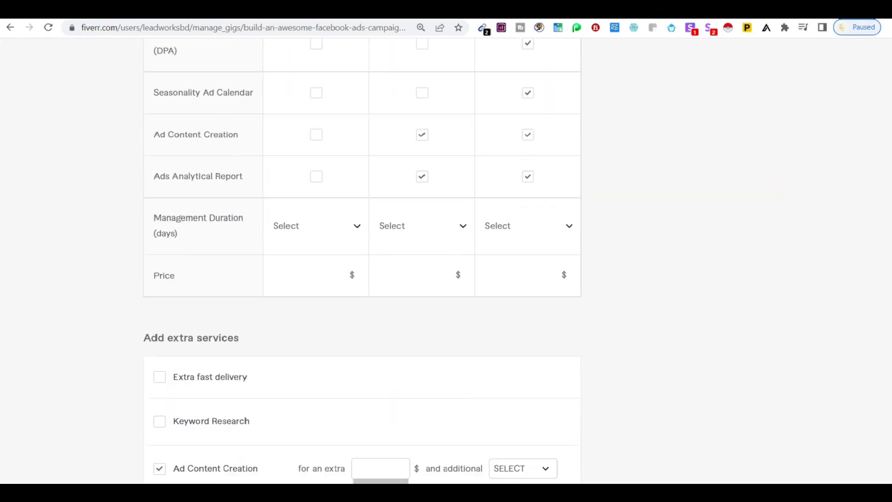
click(357, 140)
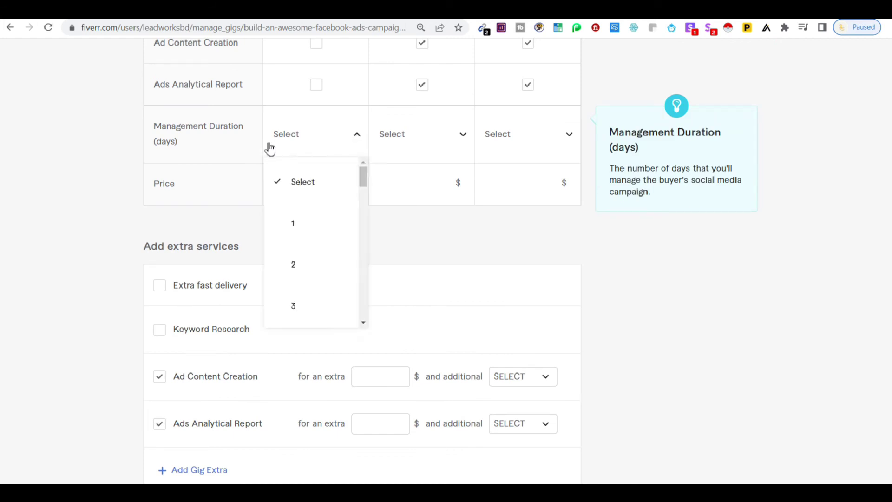
drag(362, 186, 364, 195)
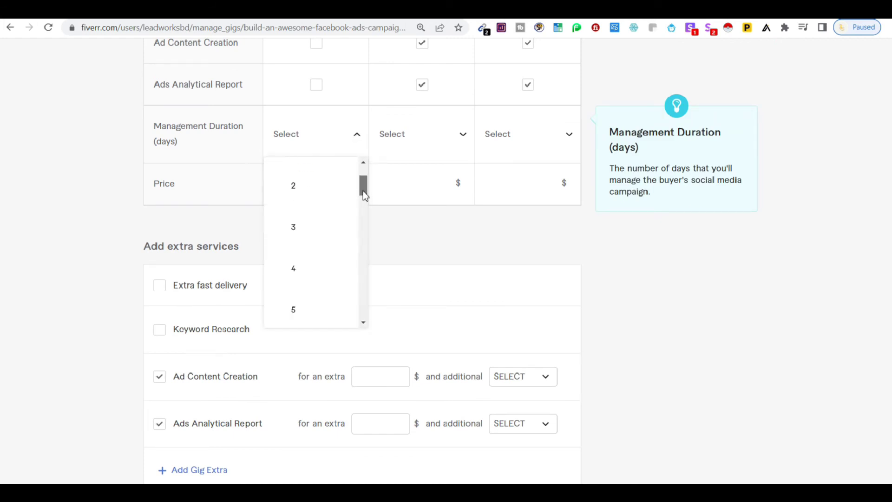
click(294, 227)
click(456, 138)
drag(460, 187, 469, 205)
click(417, 223)
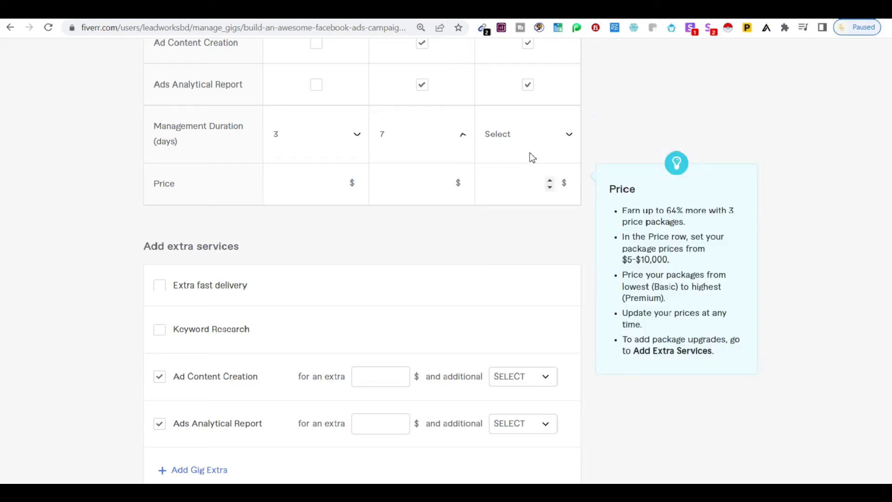
click(548, 136)
drag(574, 170, 573, 233)
click(514, 277)
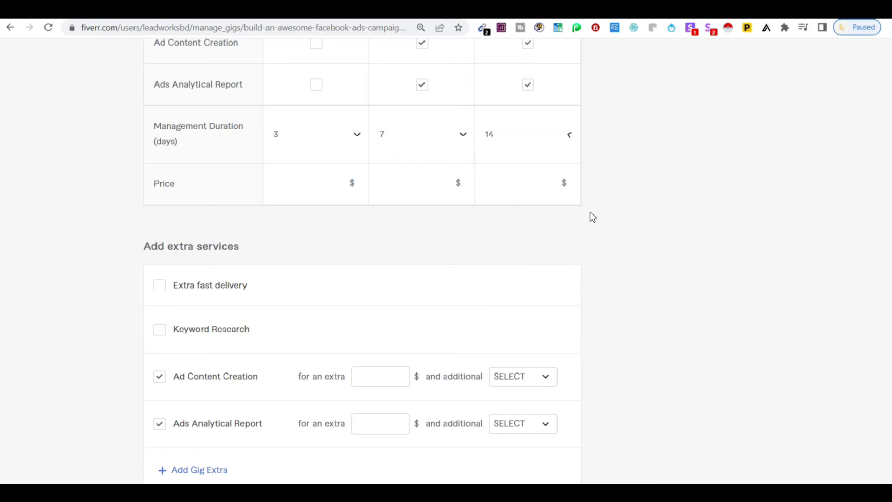
Price the Basic package at $30, Standard at $50 and Premium at $90
scroll(328, 251, up, 10)
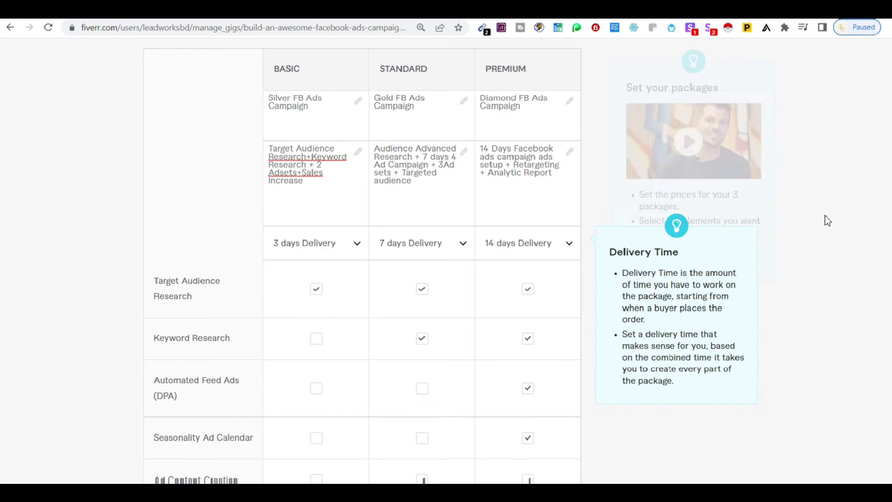
scroll(455, 197, down, 10)
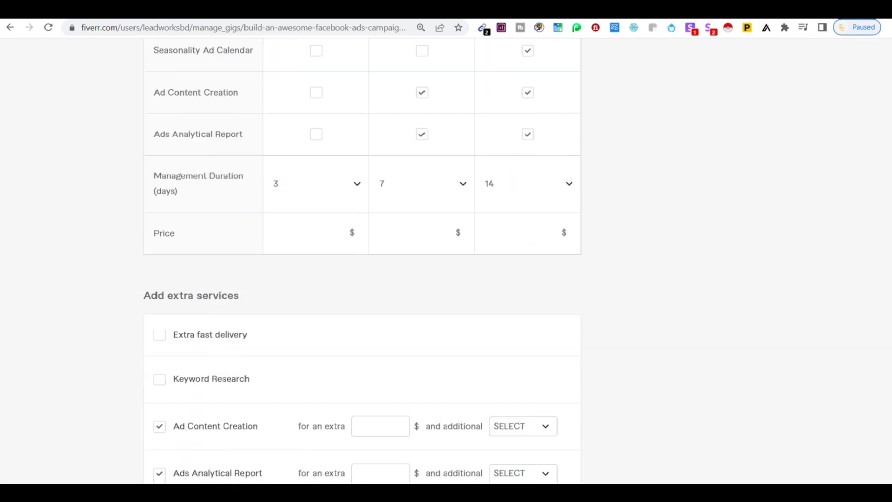
click(306, 158)
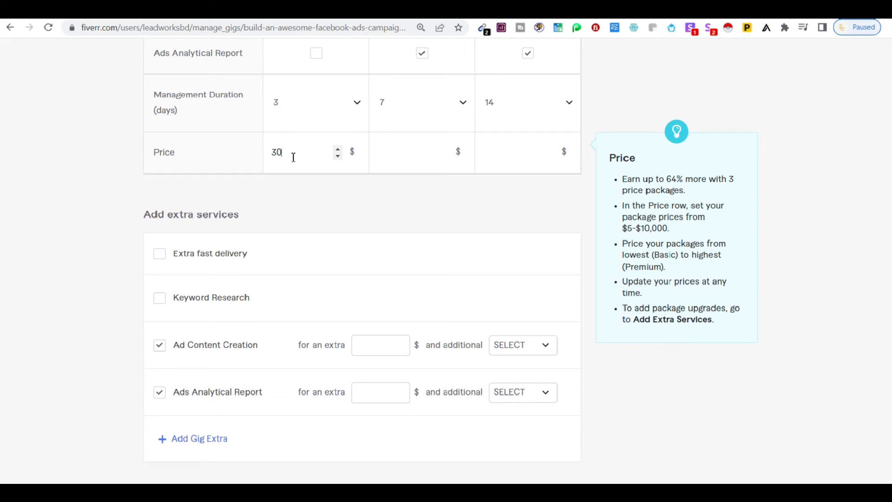
click(404, 156)
click(514, 150)
click(415, 216)
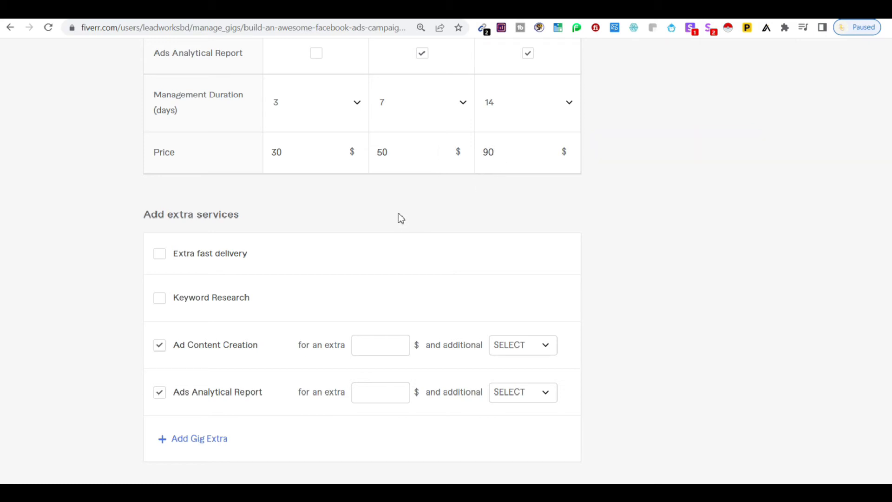
click(502, 166)
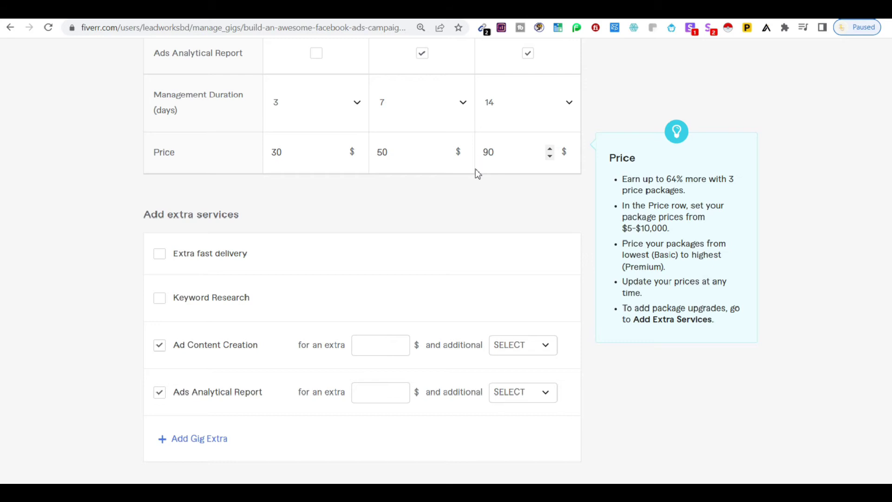
click(469, 184)
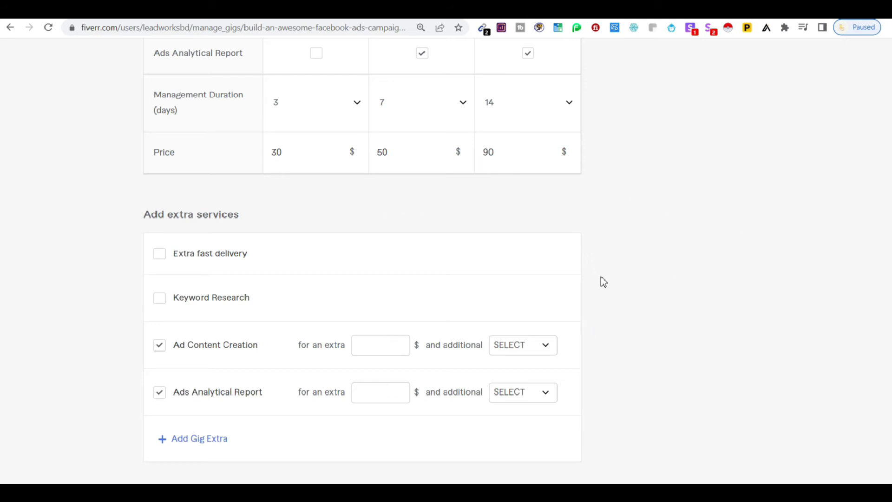
Enable the extra fast delivery service and offer Basic in 1 day for an extra $20
scroll(362, 260, down, 2)
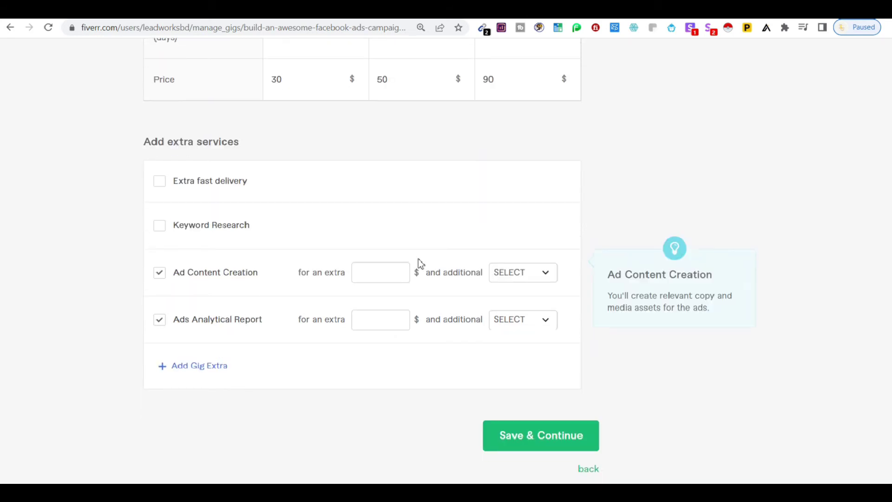
click(160, 186)
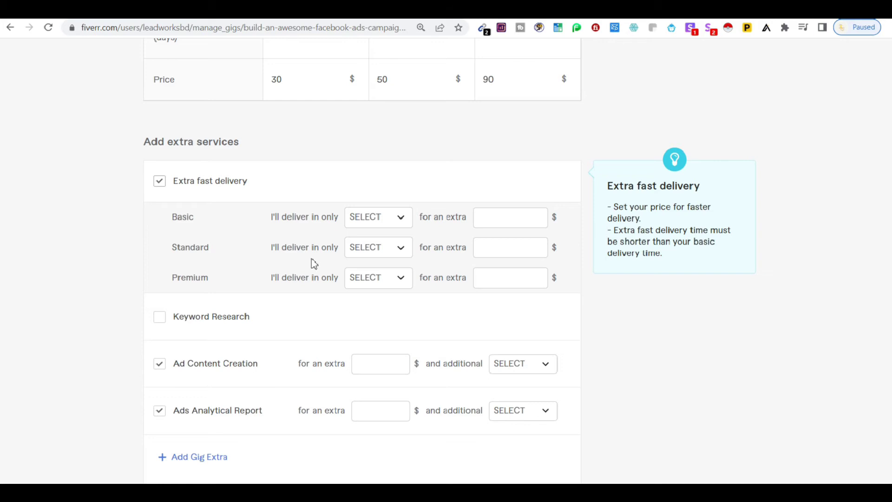
click(404, 220)
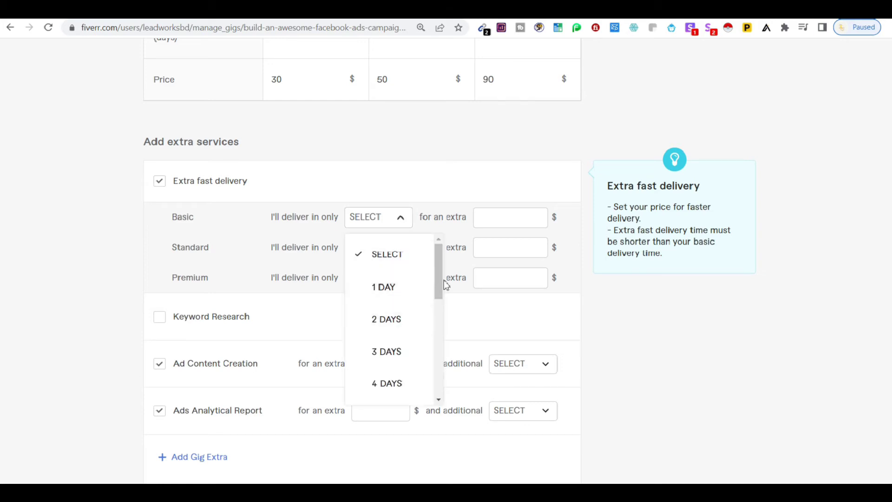
scroll(441, 273, down, 2)
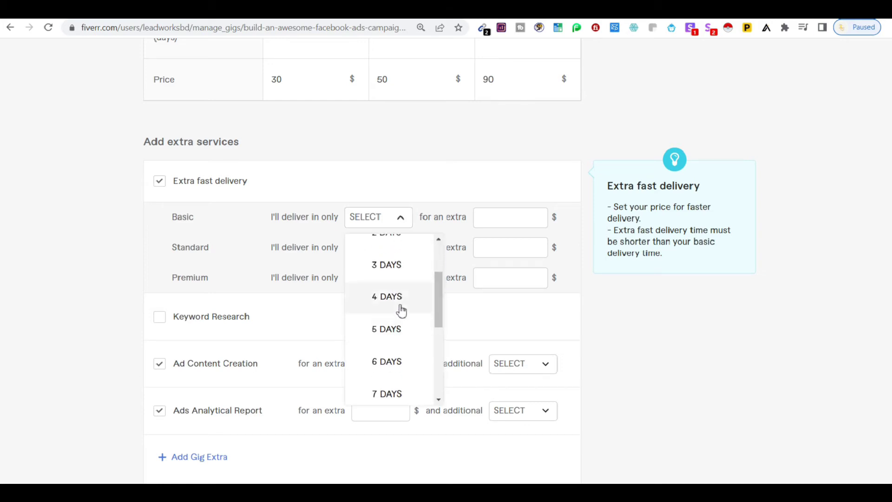
drag(437, 296, 439, 266)
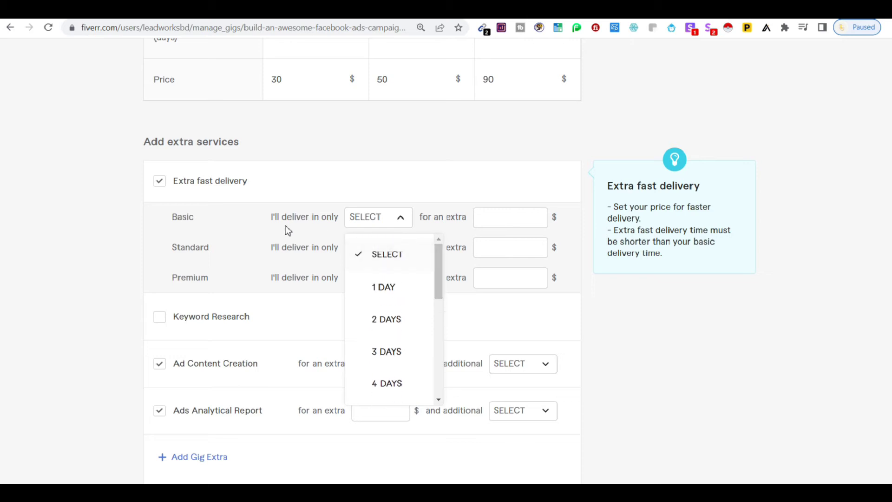
click(389, 289)
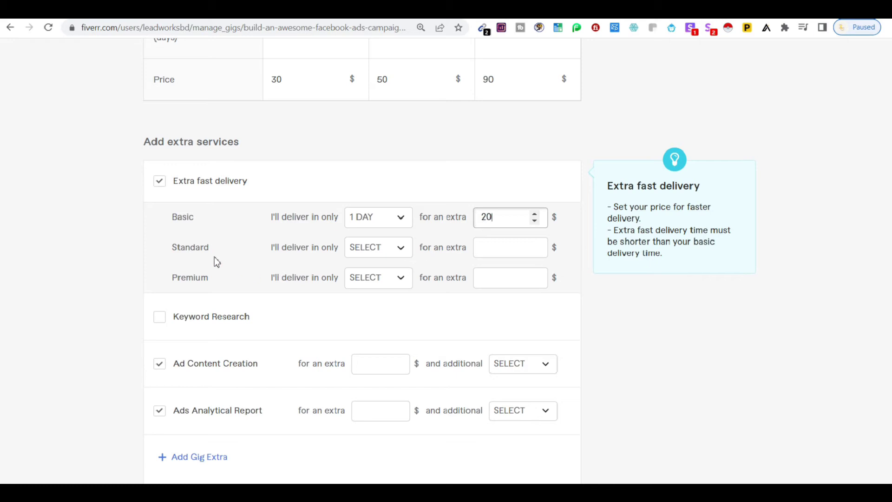
Offer extra fast delivery of the Standard package in 3 days for an extra $40
click(392, 251)
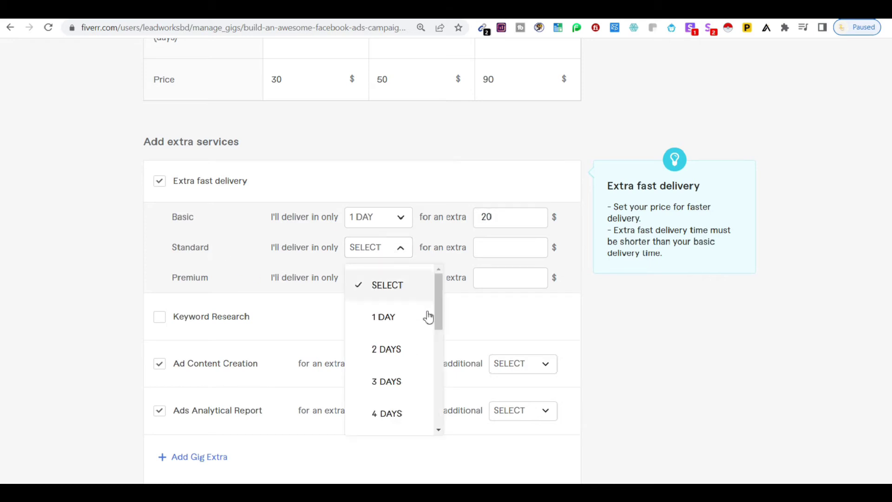
drag(439, 301, 436, 322)
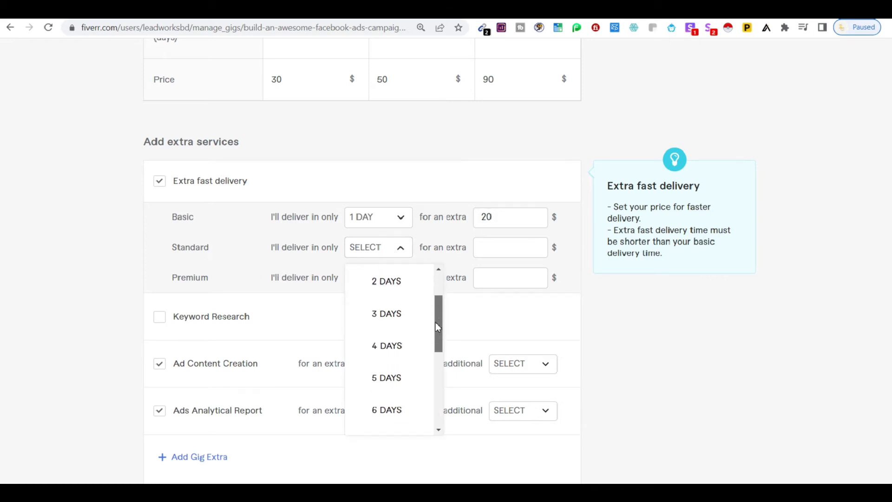
click(395, 315)
click(478, 253)
text(40)
Clear the Standard and Basic fast delivery prices and disable the extra fast delivery service
drag(504, 250, 454, 254)
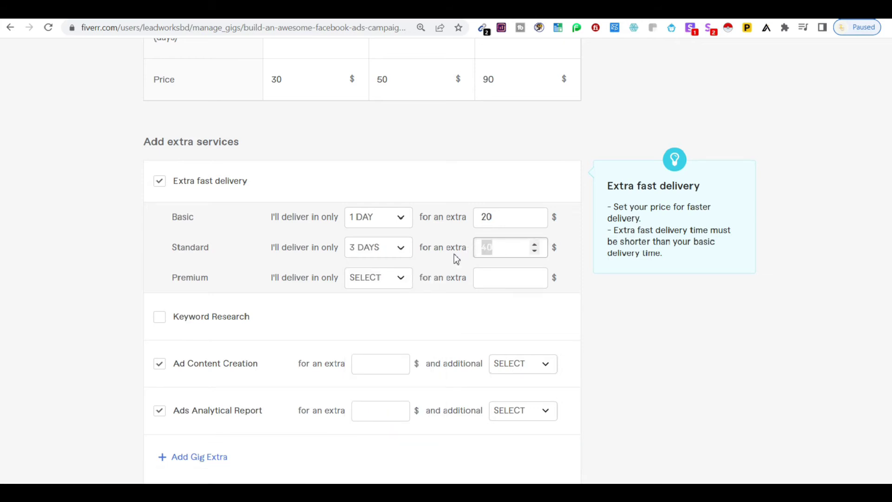
key(BackSpace)
drag(499, 217, 470, 220)
key(BackSpace)
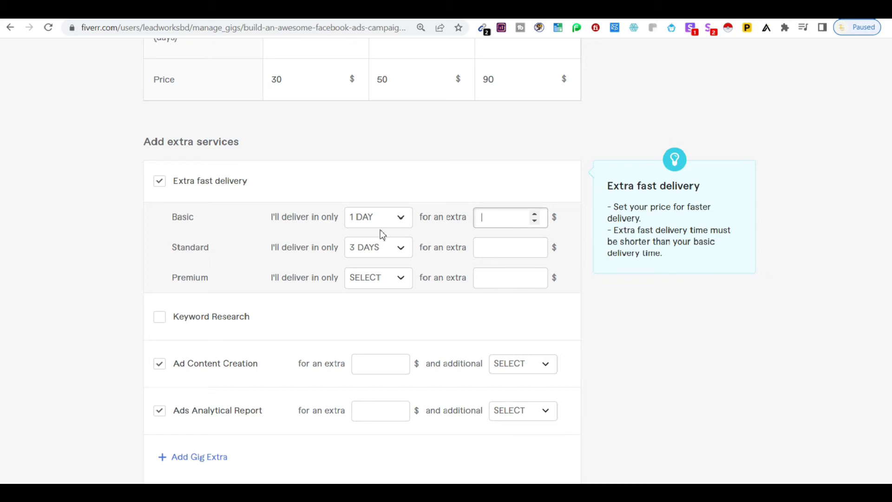
click(161, 184)
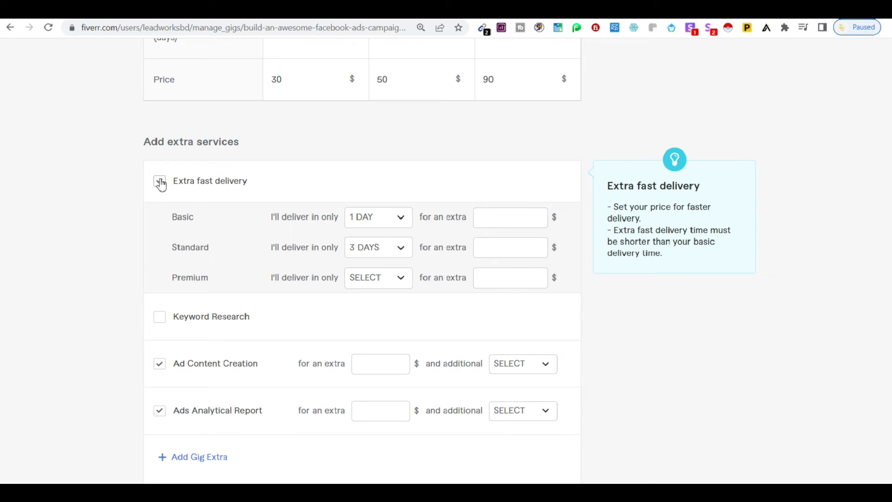
click(163, 184)
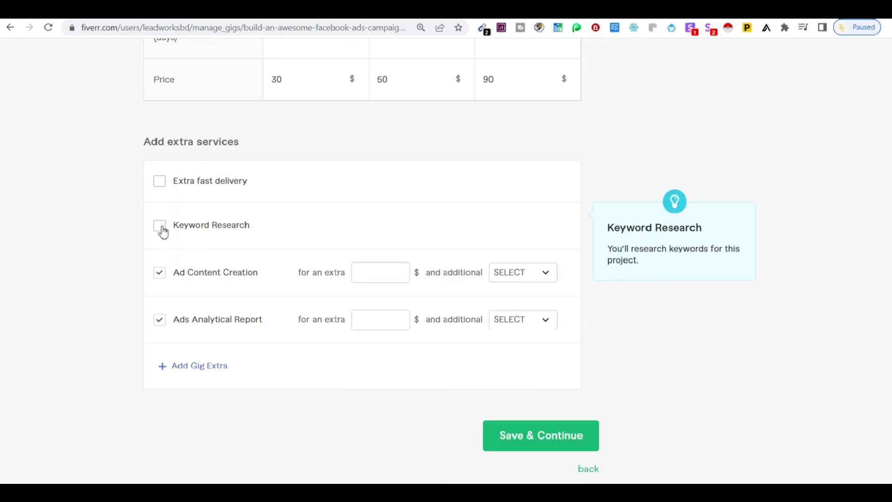
click(162, 227)
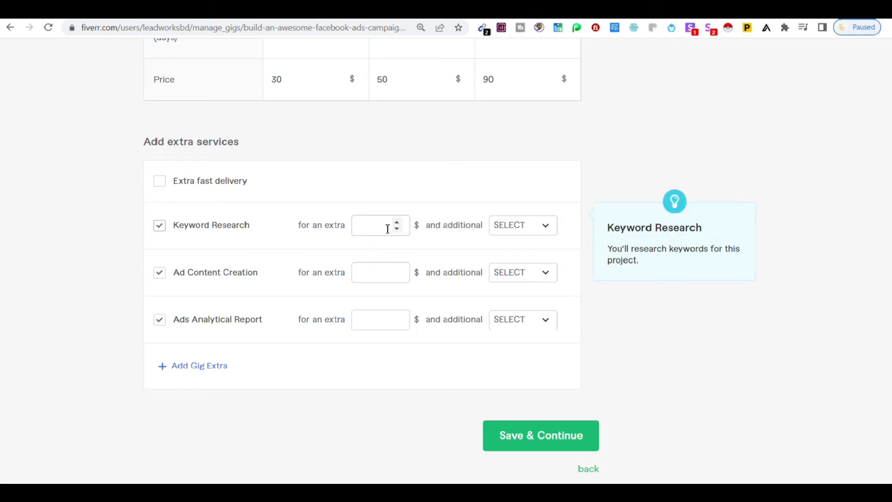
click(529, 233)
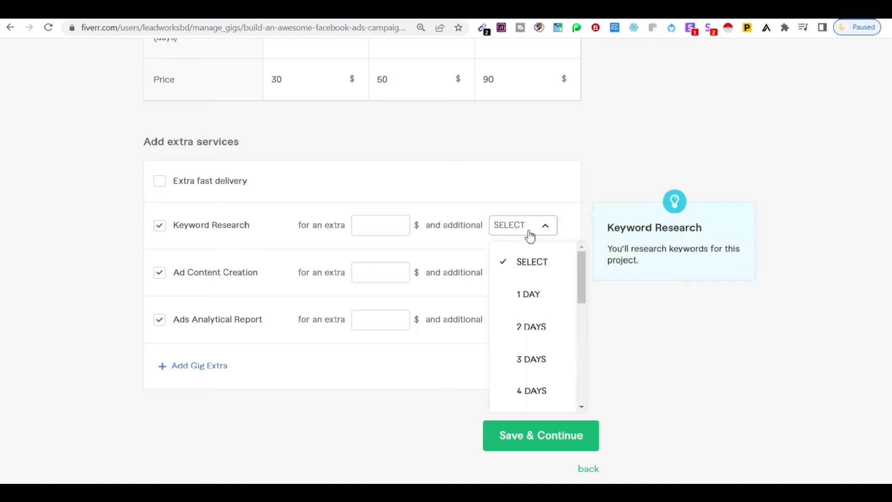
mouse_move(581, 292)
mouse_down()
mouse_move(581, 280)
mouse_move(581, 299)
mouse_up()
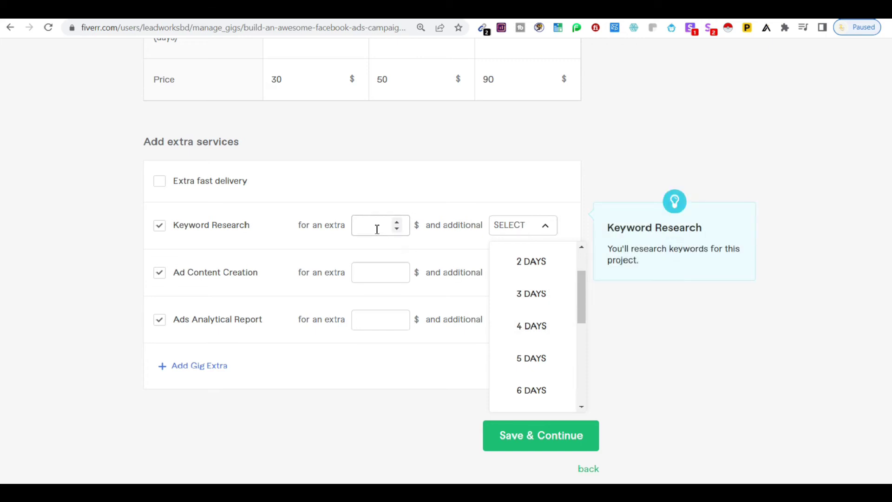
click(548, 232)
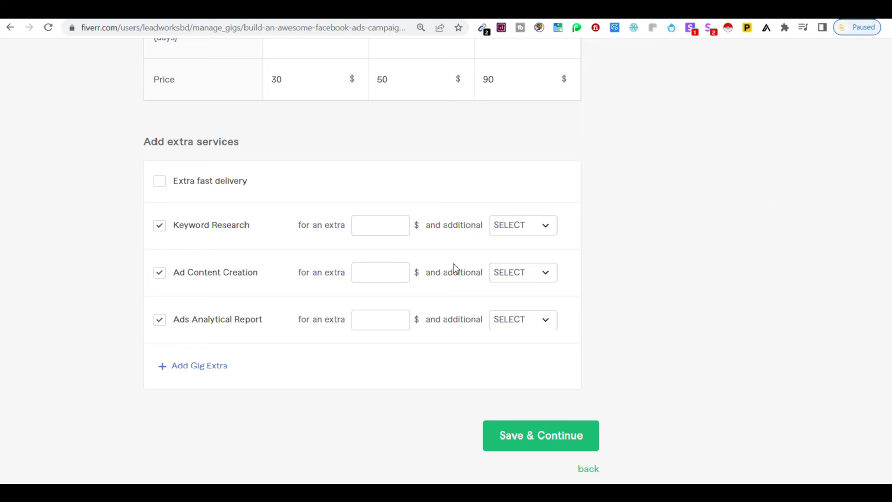
click(160, 227)
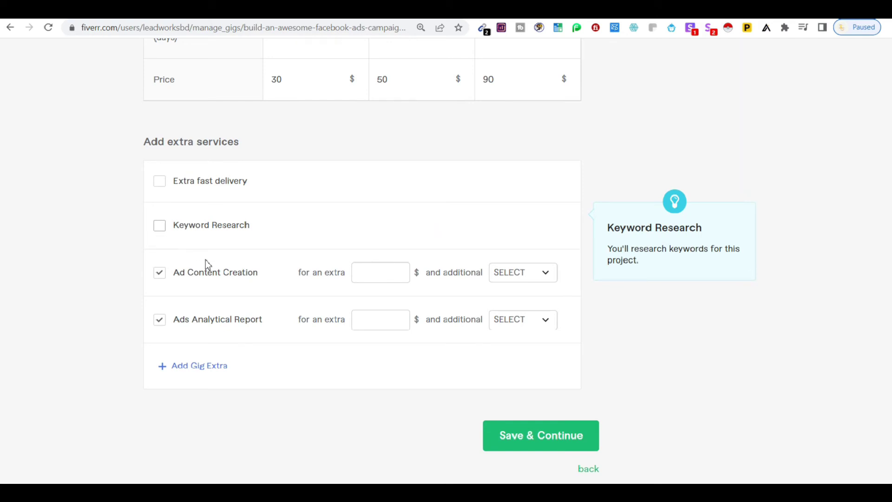
Offer only Keyword Research as an extra service, for an extra $20 and 1 additional day, and save the pricing page
click(175, 228)
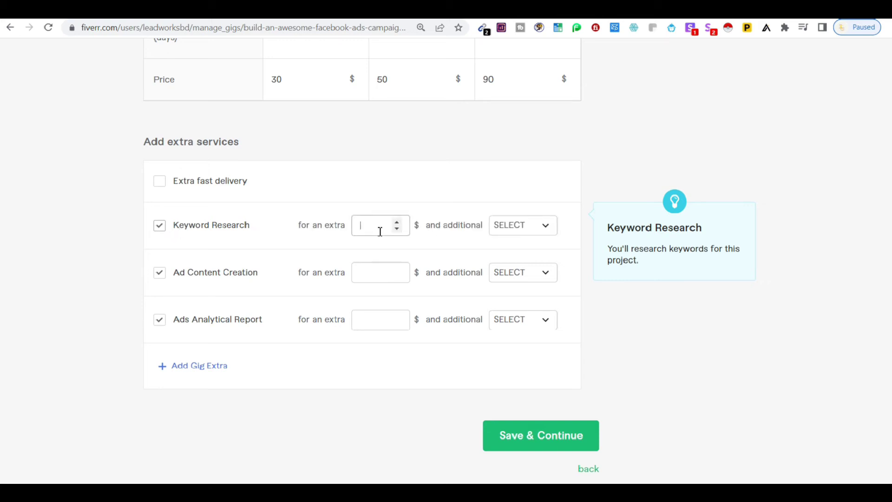
click(528, 232)
click(544, 295)
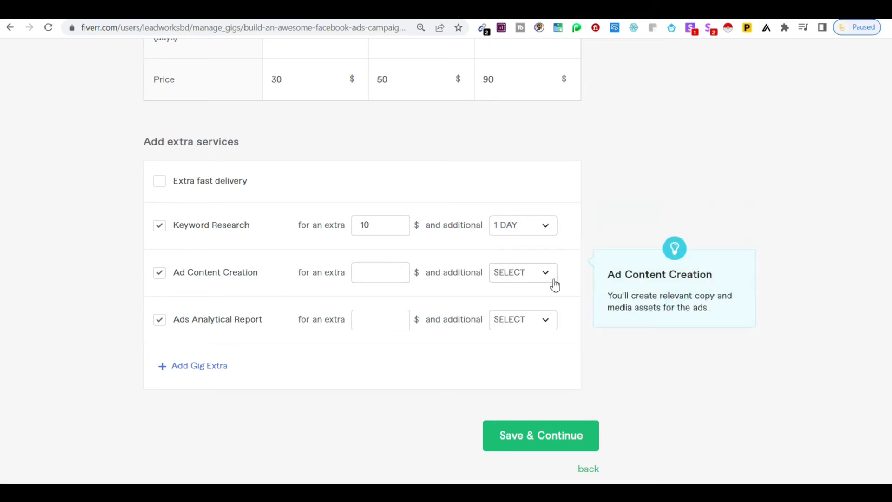
click(537, 279)
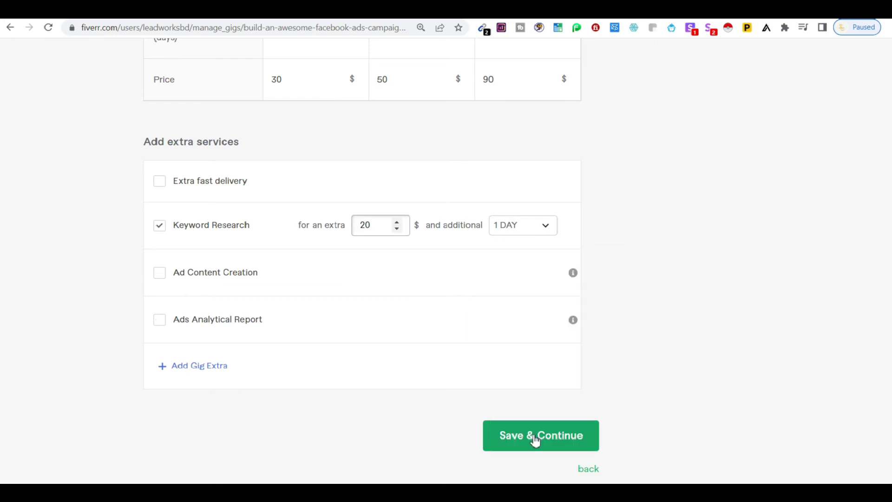
click(543, 441)
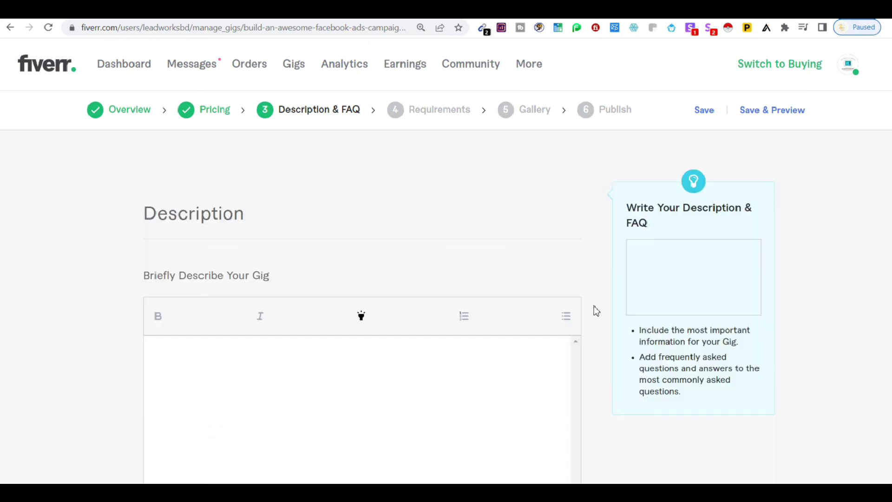
Paste the prepared Facebook ads text into the gig description and review it from beginning to end
scroll(472, 388, down, 3)
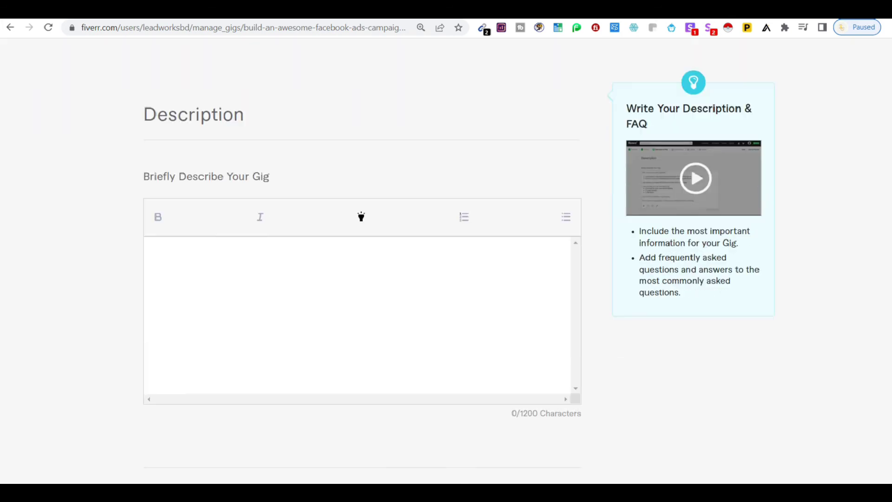
click(440, 293)
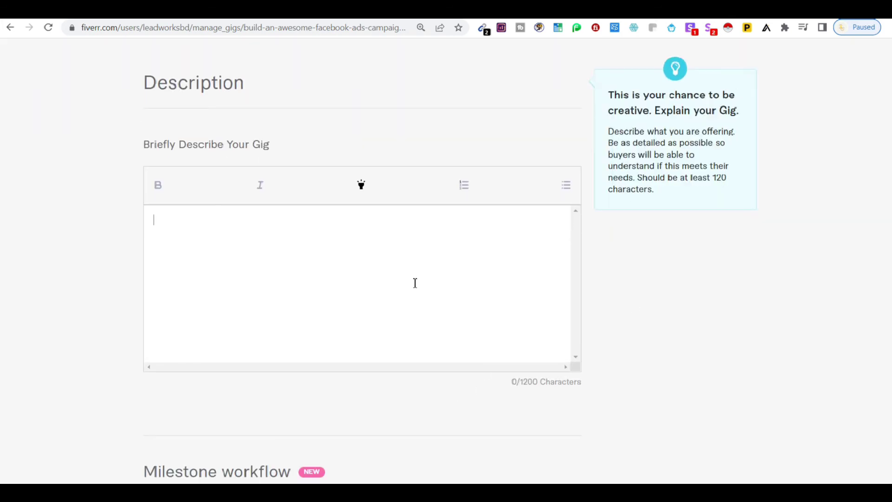
key(ctrl+v)
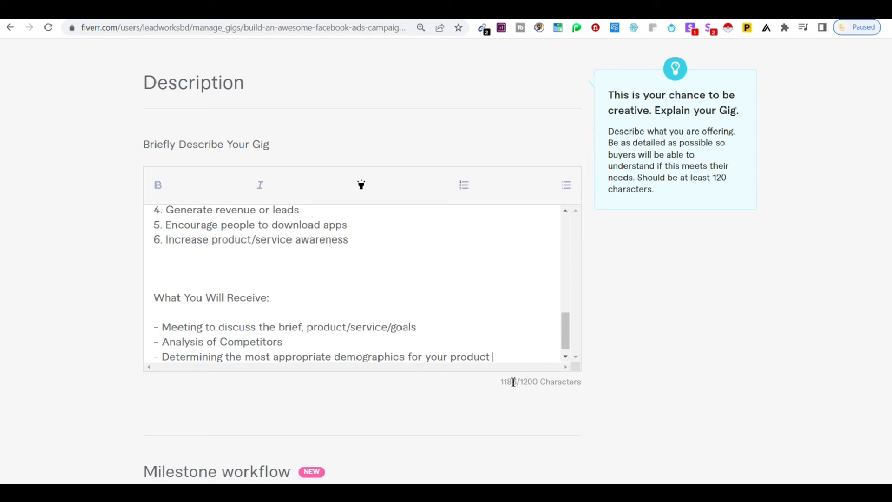
scroll(563, 348, down, 1)
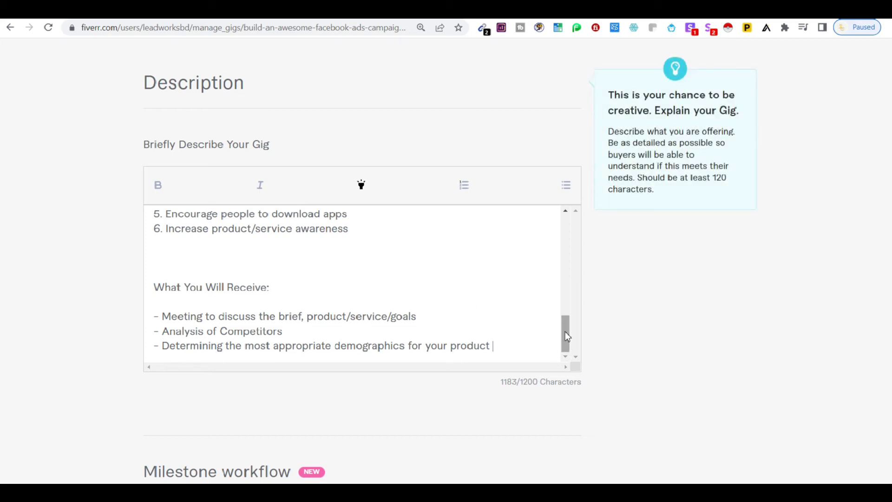
scroll(565, 331, up, 10)
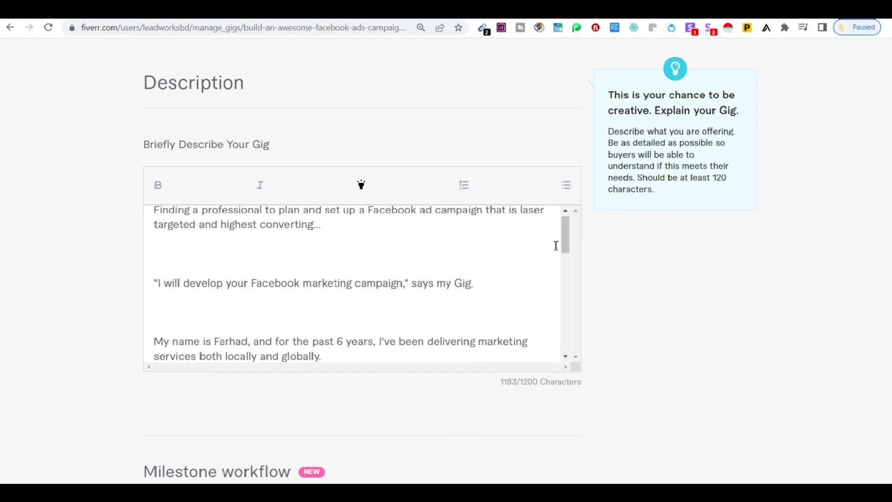
scroll(565, 235, up, 1)
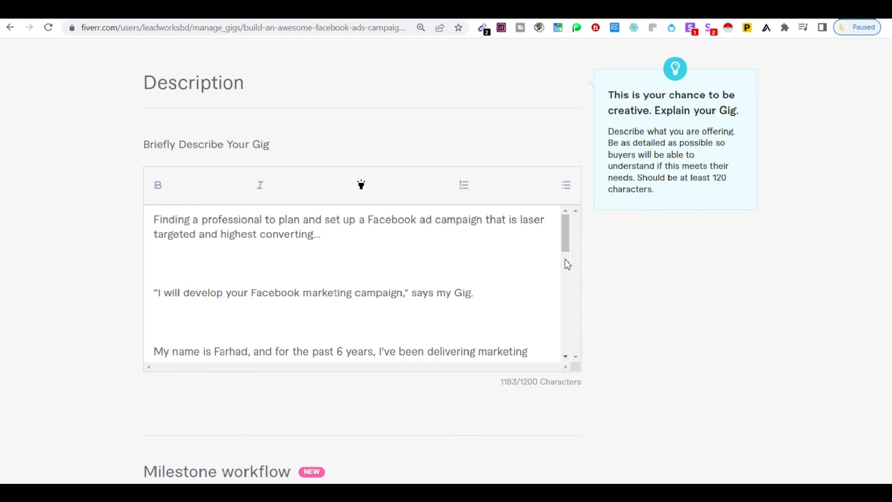
drag(568, 241, 567, 318)
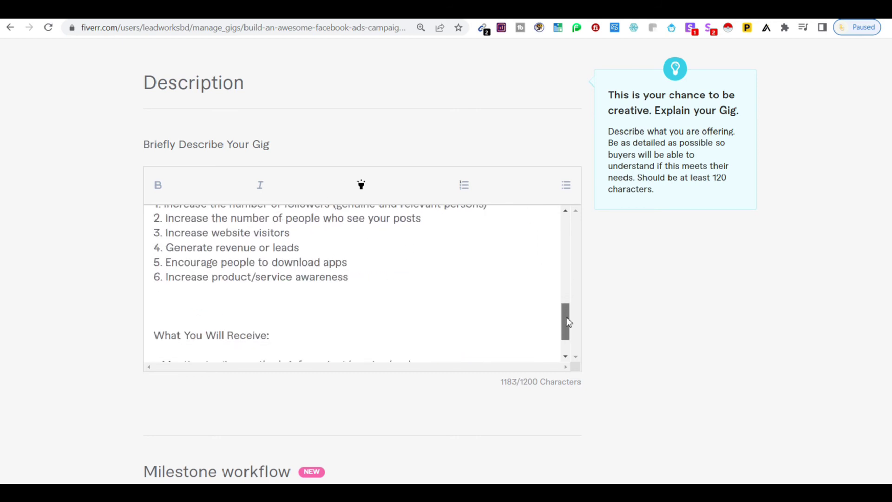
Start a new FAQ entry and copy in the question "Is Instagram part of it?" from the Notepad notes
scroll(201, 378, down, 14)
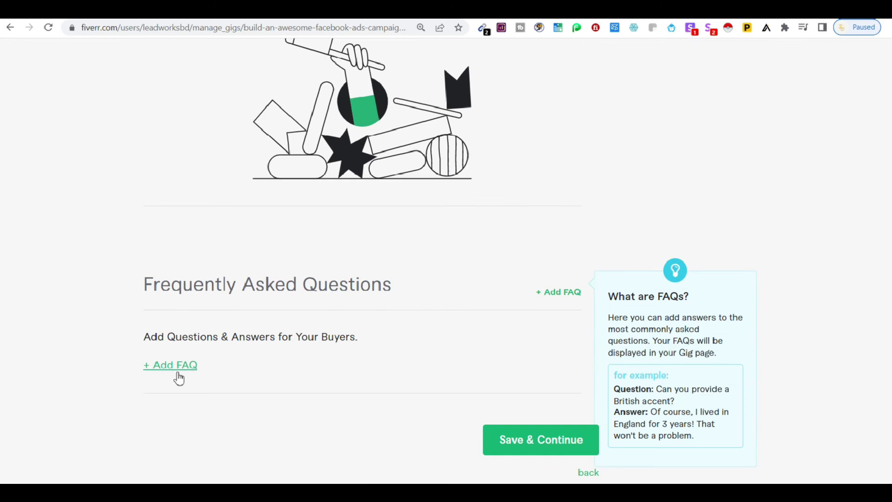
click(172, 367)
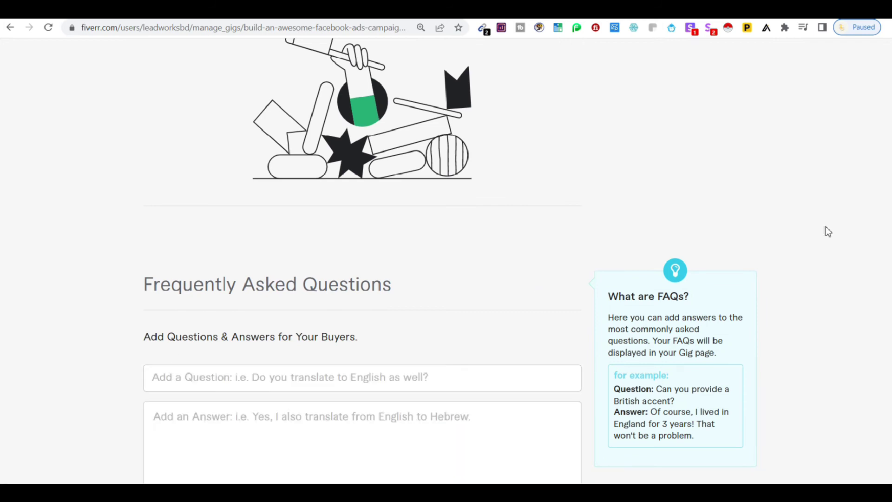
scroll(826, 230, down, 5)
key(alt+Tab)
drag(114, 164, 238, 164)
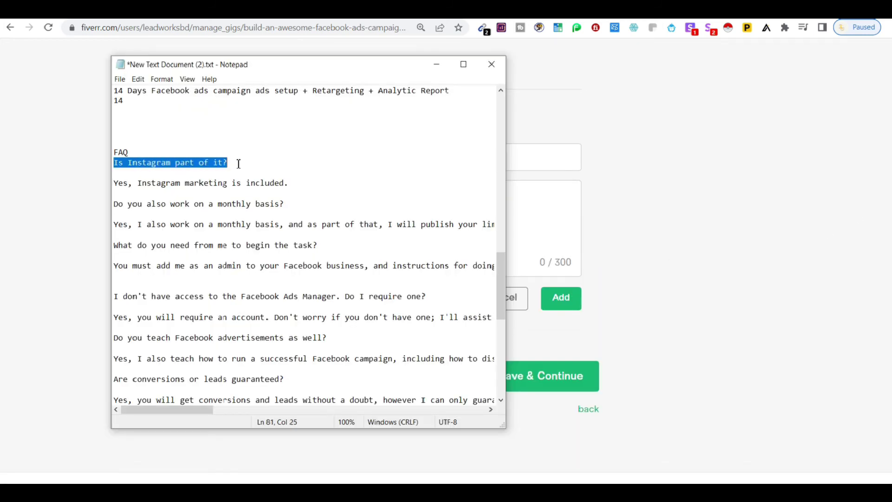
key(ctrl+c)
click(79, 224)
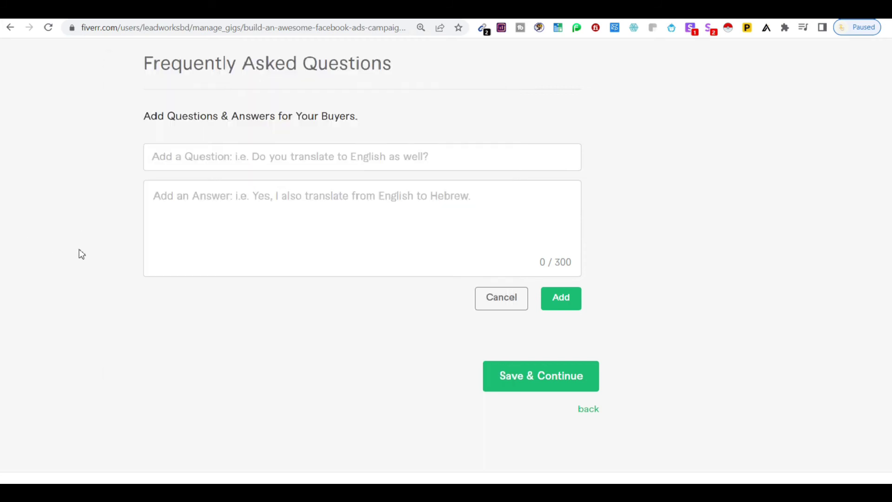
click(277, 158)
key(ctrl+v)
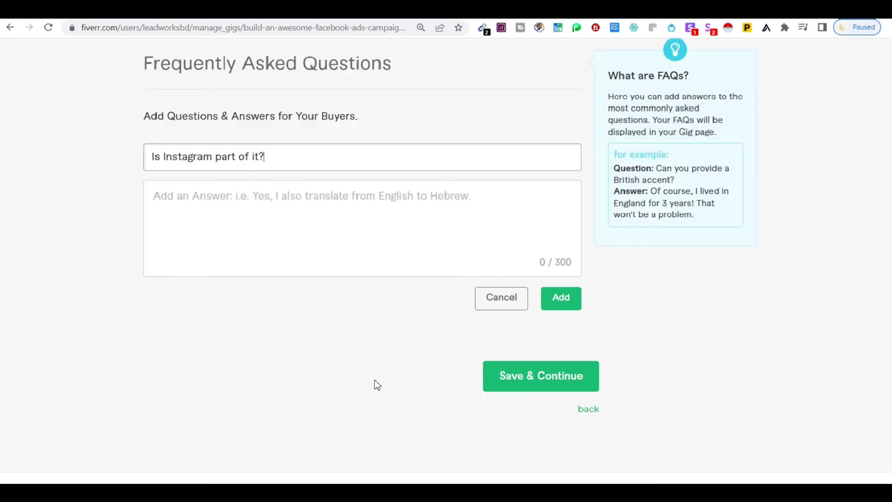
Copy the answer "Yes, Instagram marketing is included." from Notepad into the FAQ entry and add the entry to the gig
key(alt+Tab)
drag(116, 183, 291, 180)
key(ctrl+c)
click(36, 213)
click(225, 201)
key(ctrl+v)
click(561, 301)
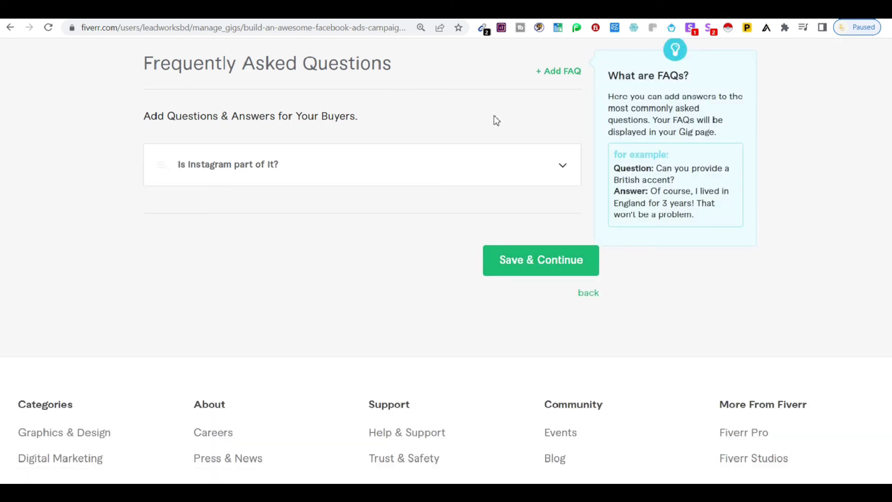
Start a second FAQ entry with the question "Do you also work on a monthly basis?" copied from the Notepad notes
click(560, 71)
key(alt+Tab)
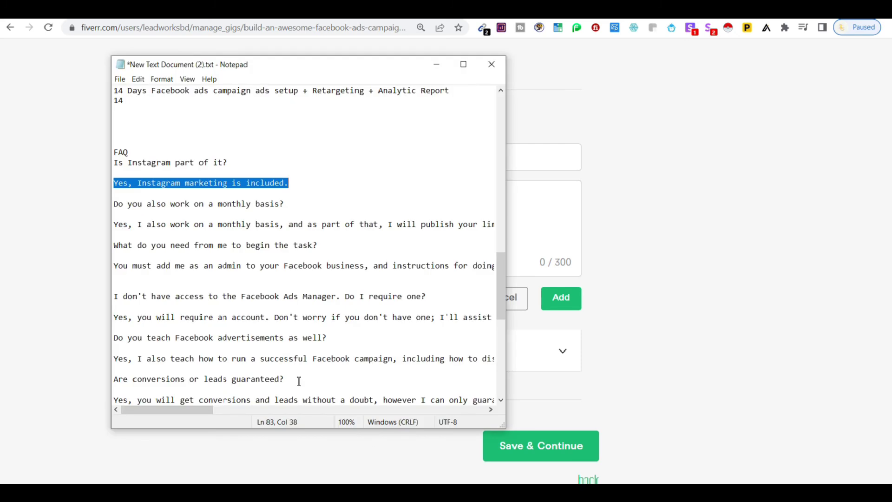
drag(114, 203, 295, 203)
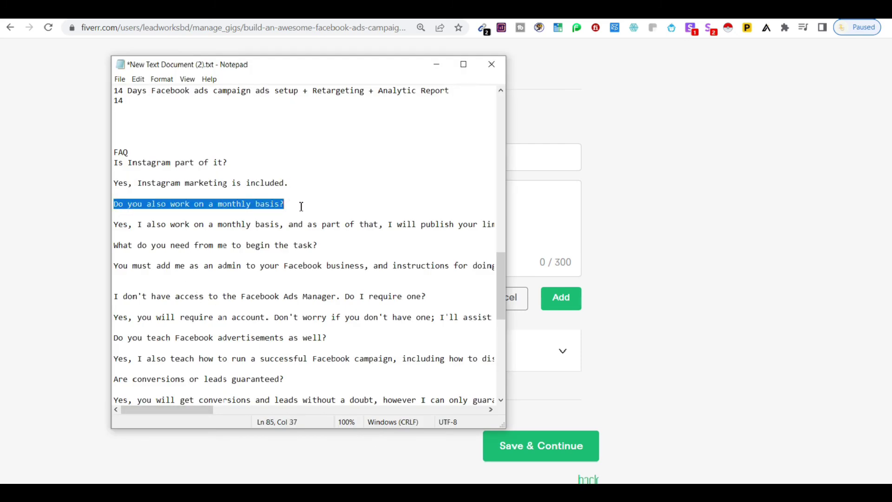
key(ctrl+c)
key(alt+Tab)
click(249, 158)
key(ctrl+v)
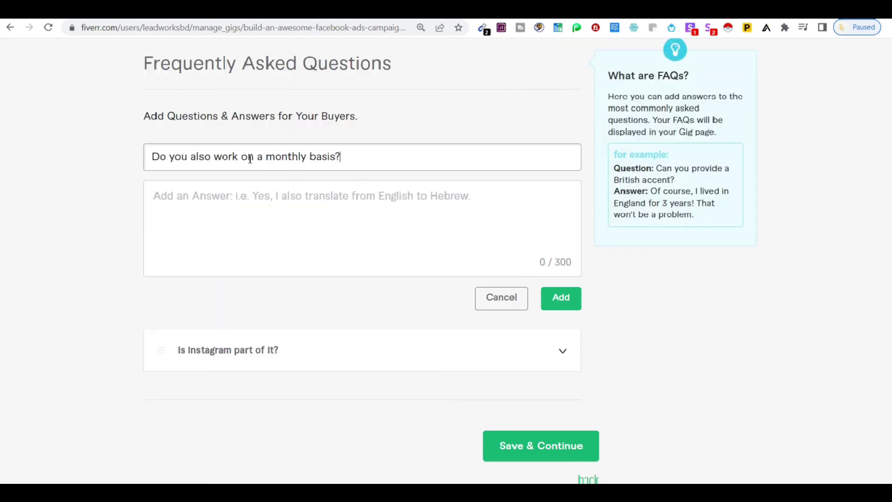
Copy the answer beginning "Yes, I also work on a monthly basis" from Notepad into the second FAQ entry and add it
click(294, 224)
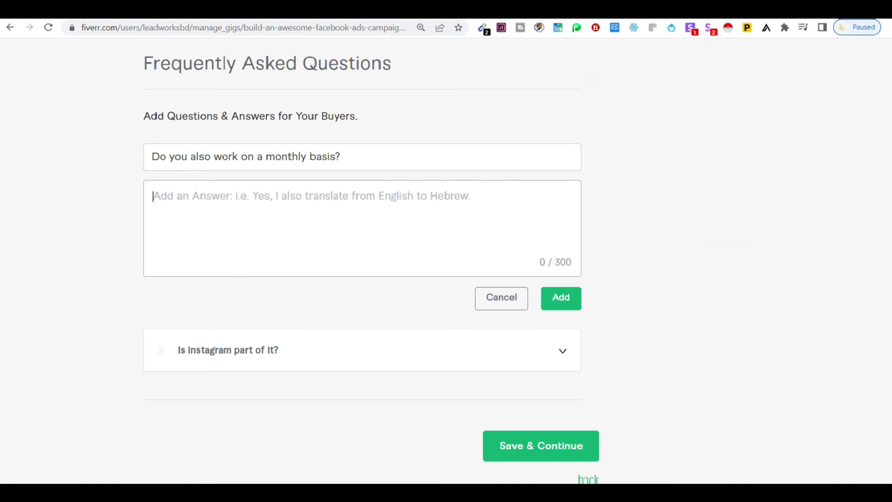
key(alt+Tab)
drag(115, 224, 118, 234)
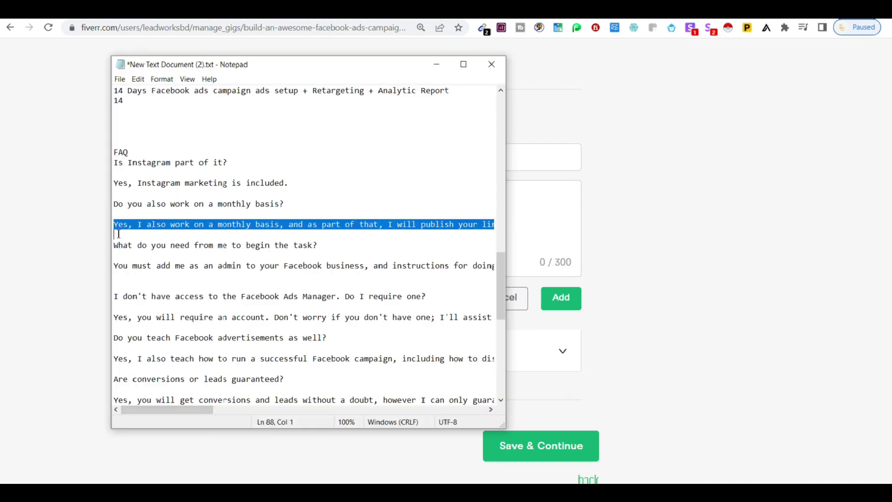
key(ctrl+c)
key(alt+Tab)
click(319, 219)
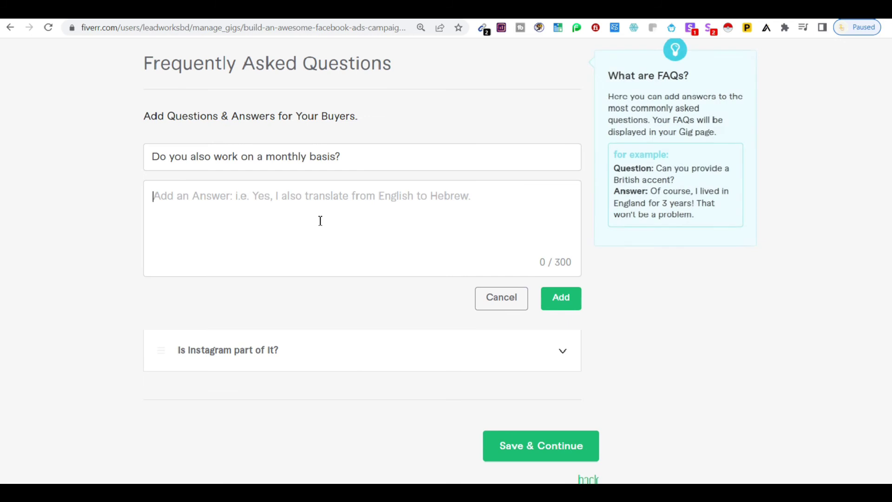
key(ctrl+v)
click(561, 298)
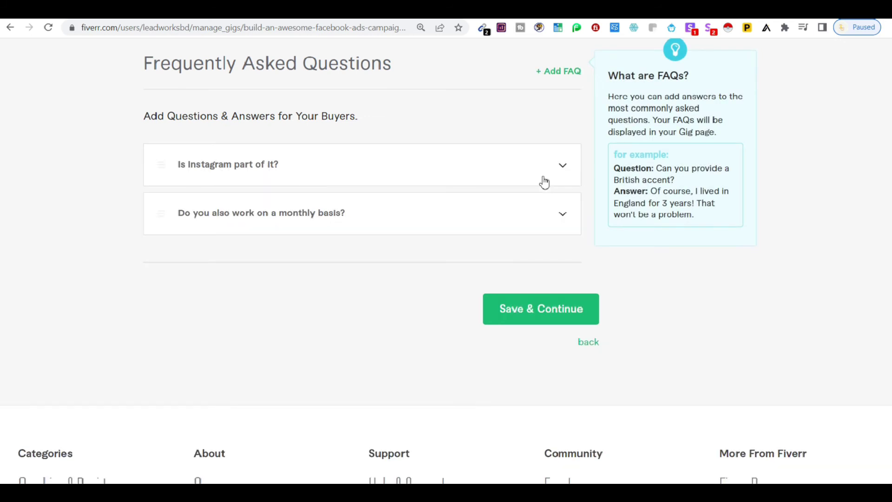
Start a third FAQ entry with the question "What do you need from me to begin the task?" copied from the Notepad notes
click(558, 73)
key(alt+Tab)
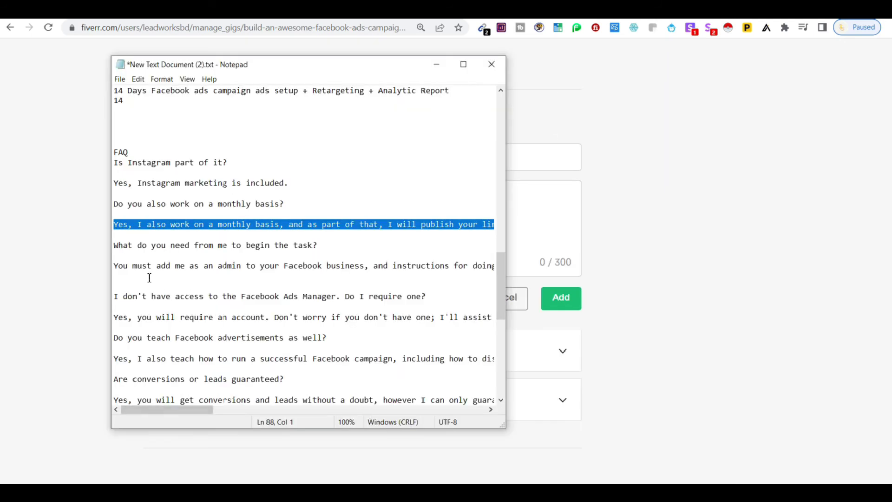
drag(116, 245, 326, 245)
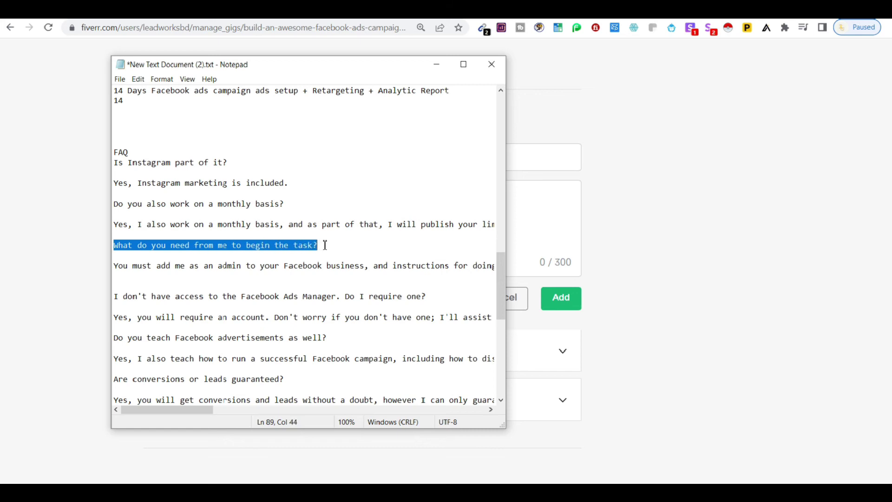
click(534, 164)
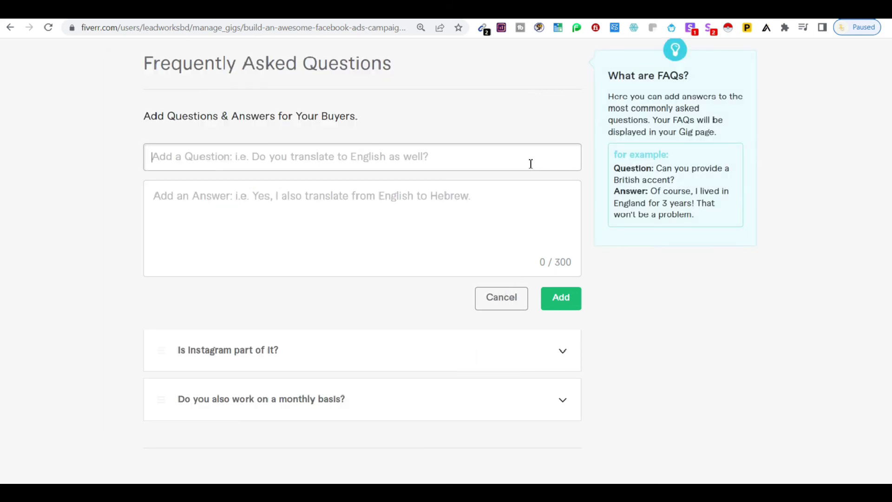
key(ctrl+v)
Copy the answer beginning "You must add me as an admin" from Notepad, add the FAQ entry, and save the section to continue to Requirements
key(alt+Tab)
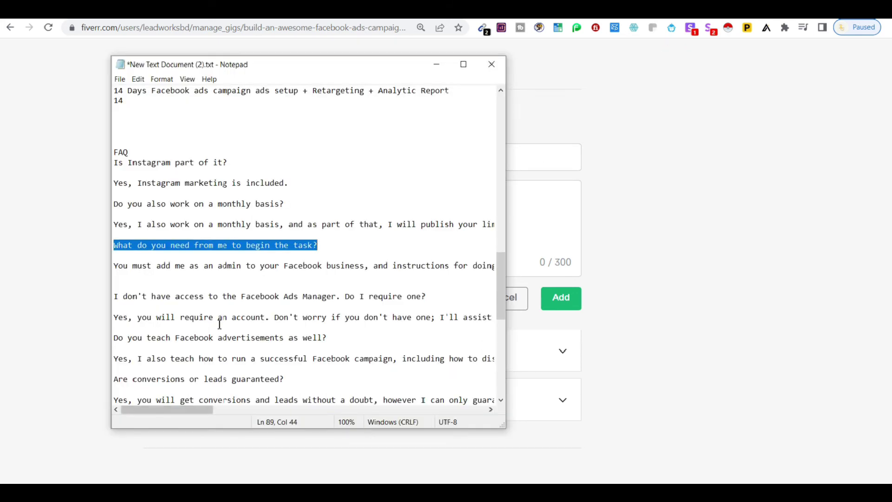
drag(117, 266, 119, 273)
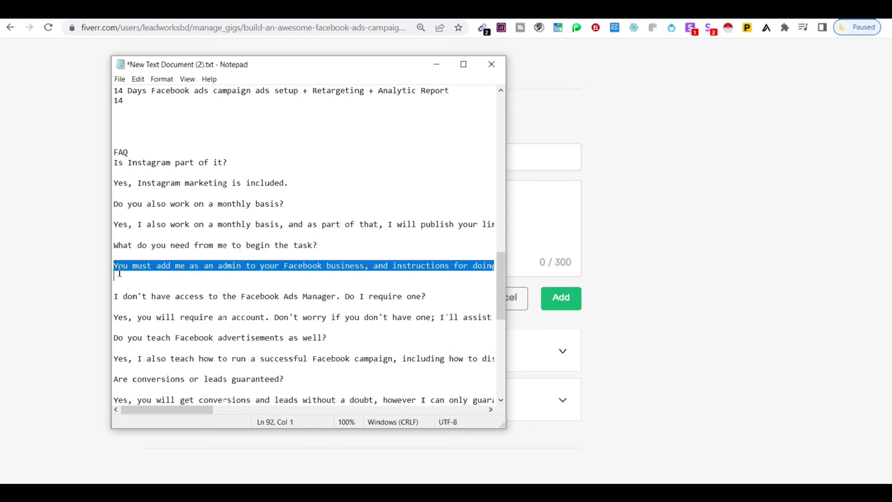
click(512, 203)
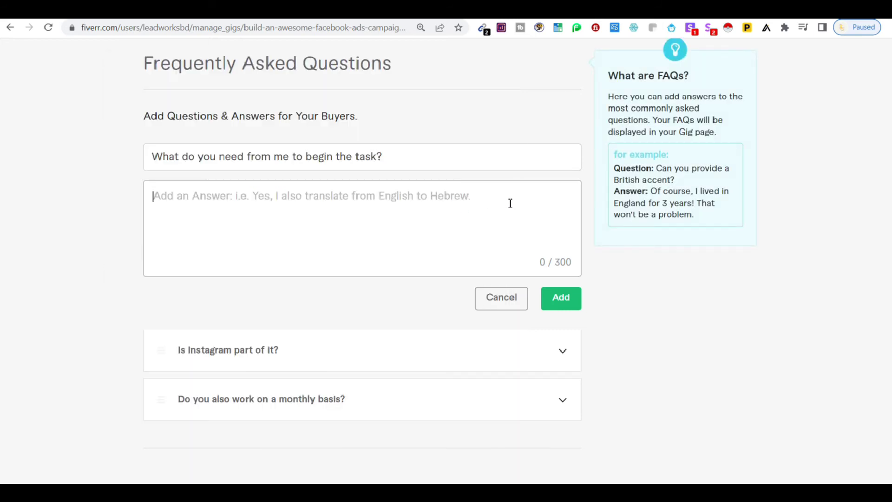
key(ctrl+v)
click(561, 297)
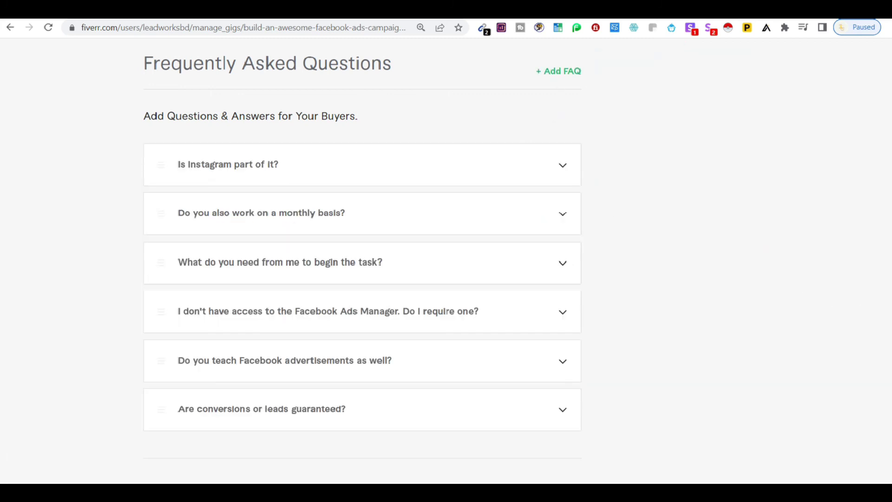
scroll(819, 294, down, 4)
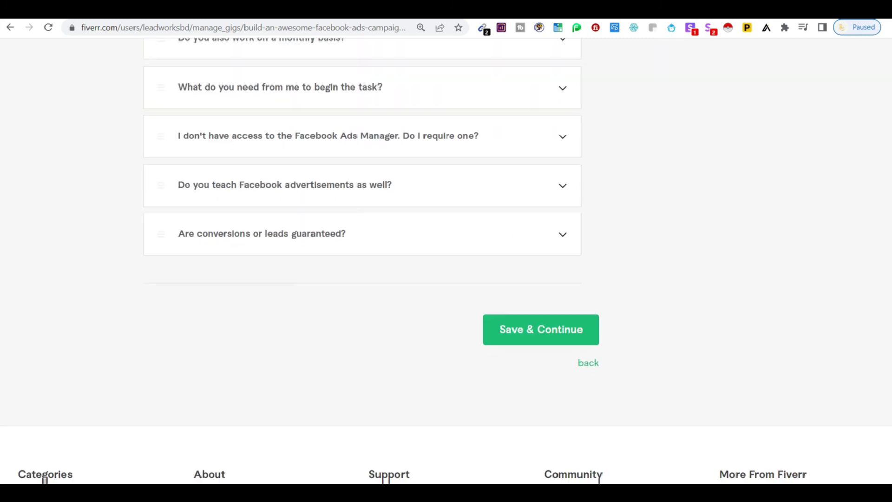
click(546, 339)
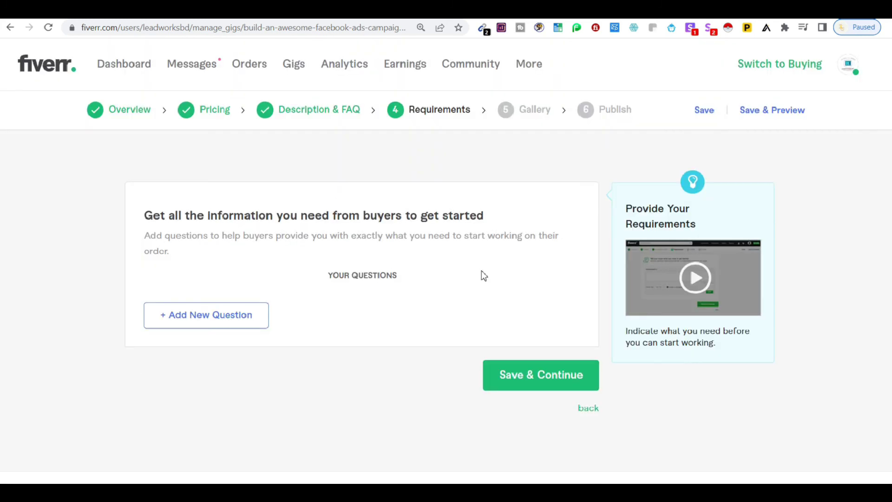
Add a required free-text buyer question, "1. I'd like to learn as much as possible about your company and your competitors.", from the Notepad notes
click(185, 316)
key(alt+Tab)
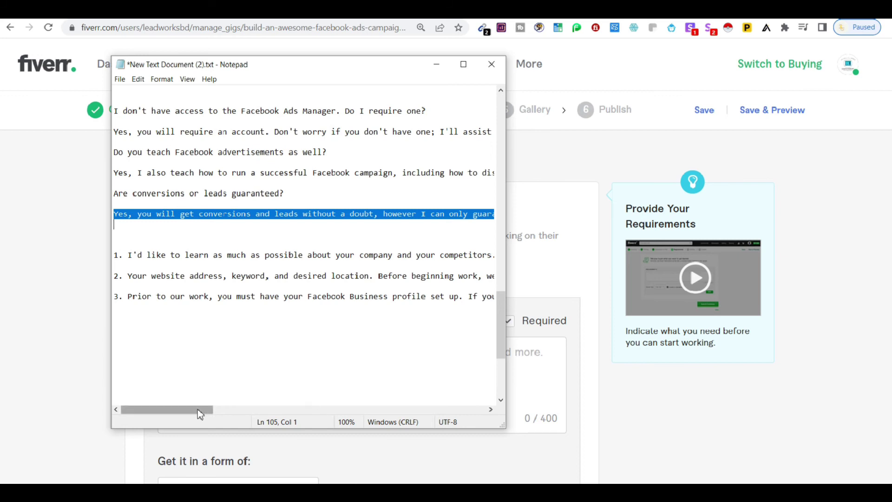
drag(115, 255, 497, 262)
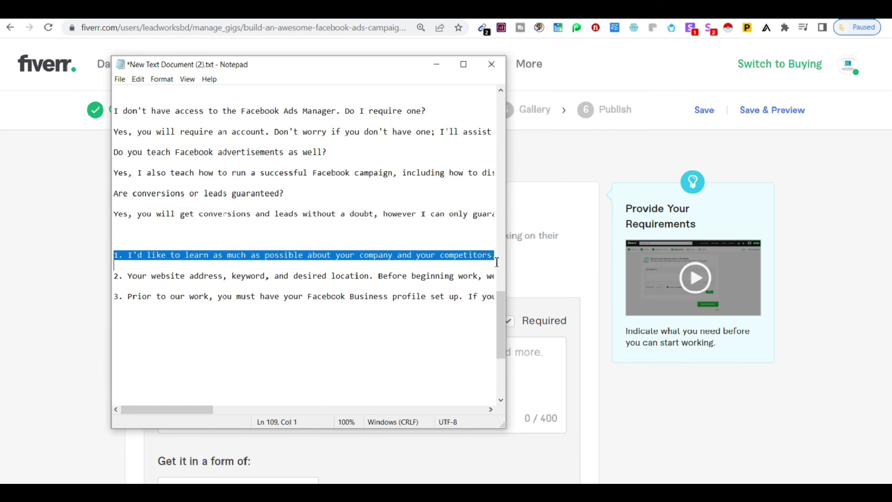
click(247, 369)
key(ctrl+v)
key(BackSpace)
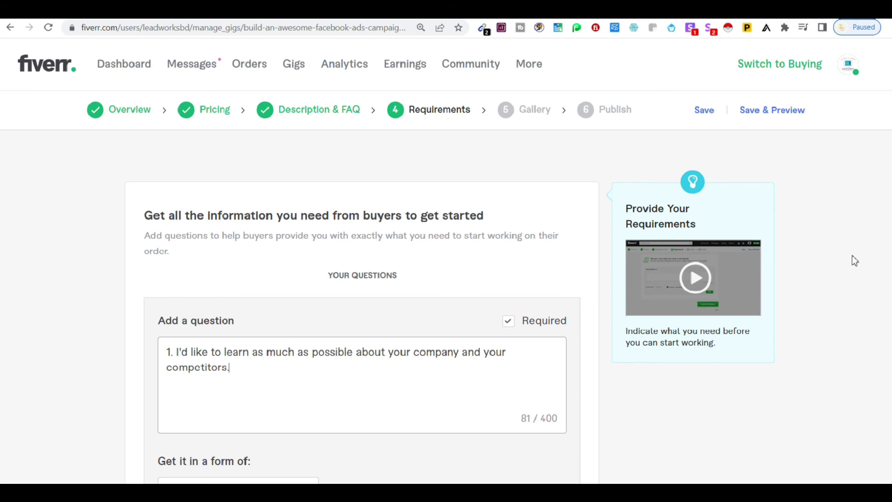
scroll(419, 282, down, 5)
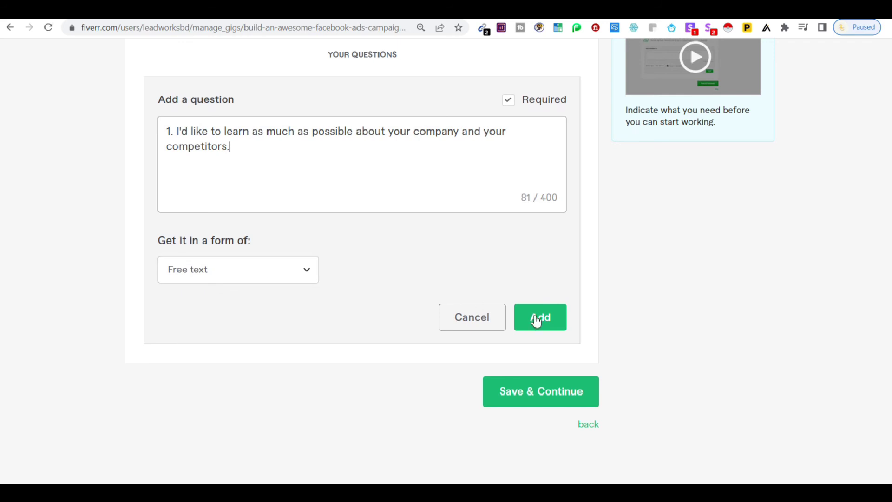
click(548, 325)
Start a second buyer question with the text beginning "2. Your website address, keyword, and desired location" copied from the Notepad notes
key(alt+Tab)
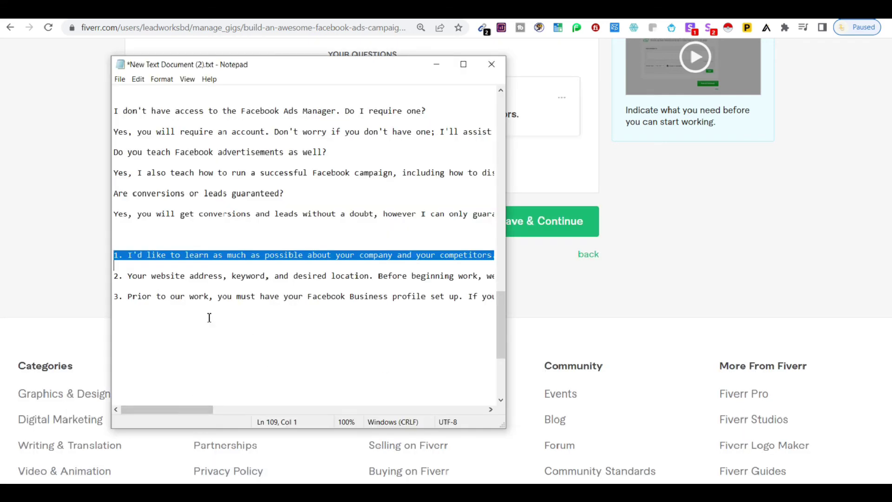
drag(116, 276, 122, 285)
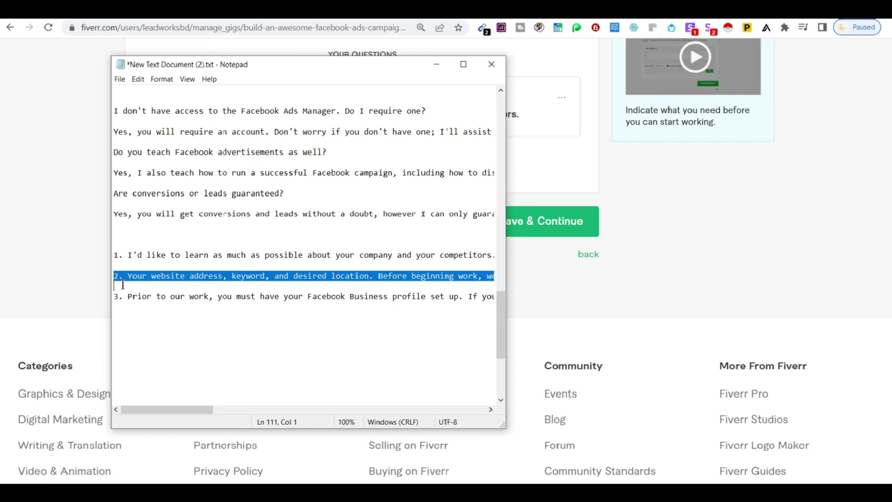
click(44, 269)
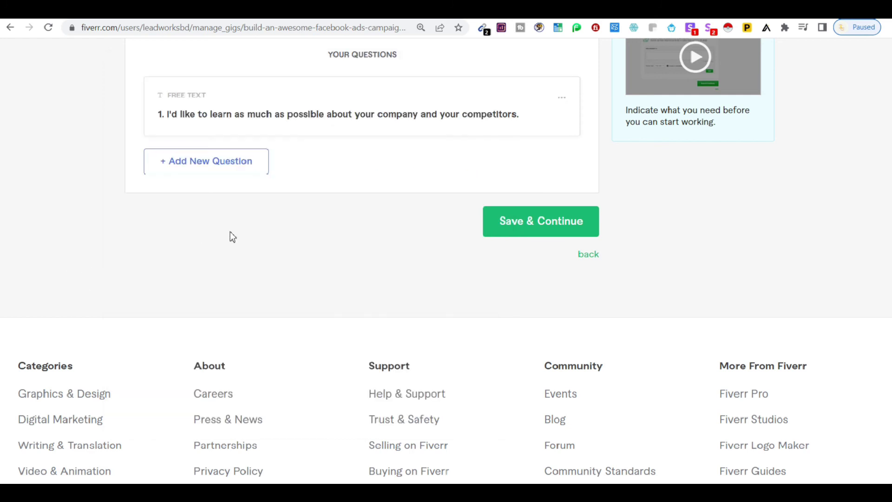
click(223, 166)
click(224, 139)
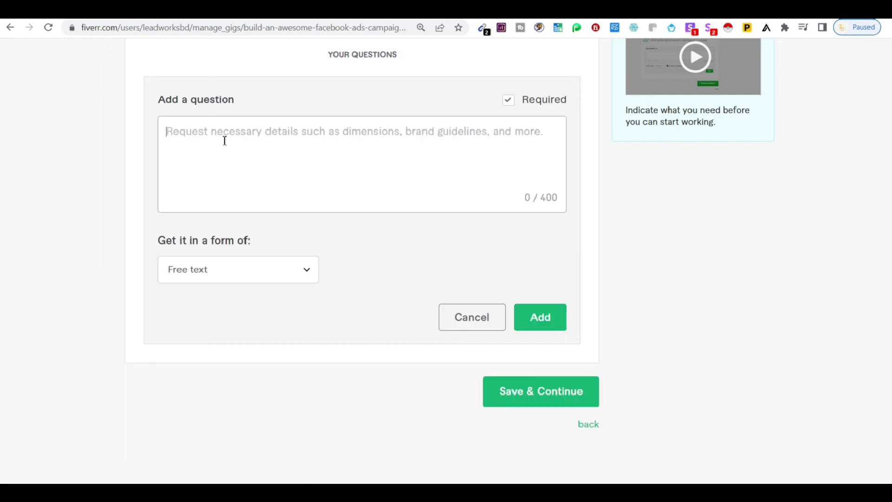
key(ctrl+v)
key(BackSpace)
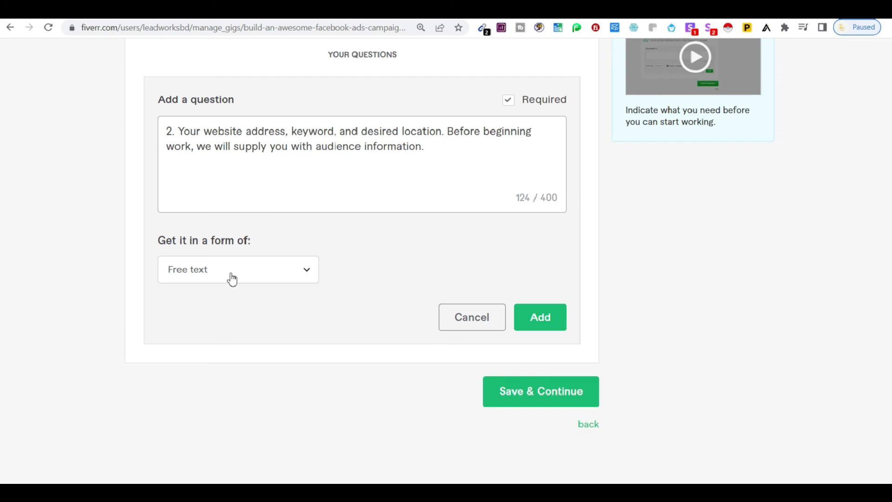
Set the second buyer question's answer form to Attachment and add the question to the requirements
click(260, 283)
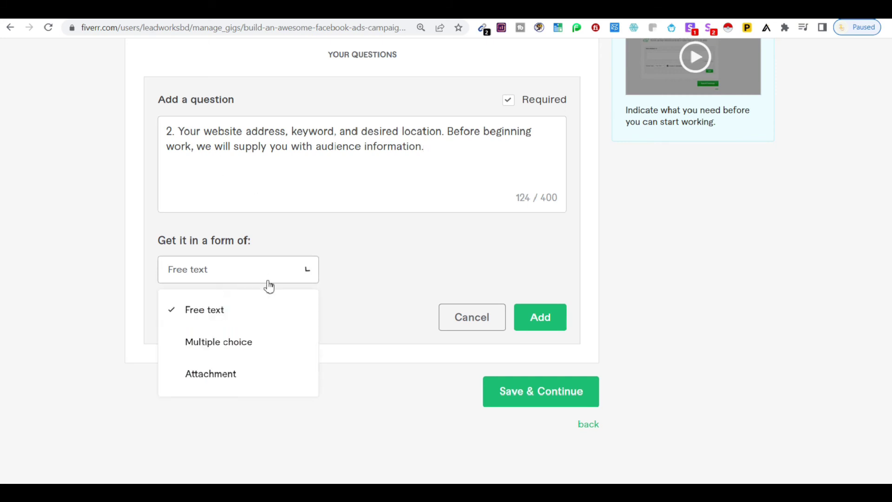
click(267, 362)
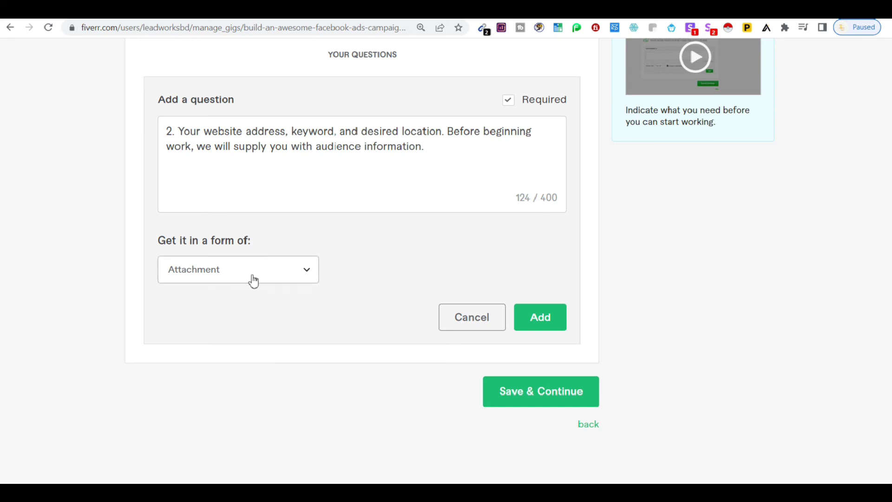
click(557, 326)
Add the free-text question beginning "3. Prior to our work, you must have your Facebook Business profile set up" from Notepad, and save the requirements
key(alt+Tab)
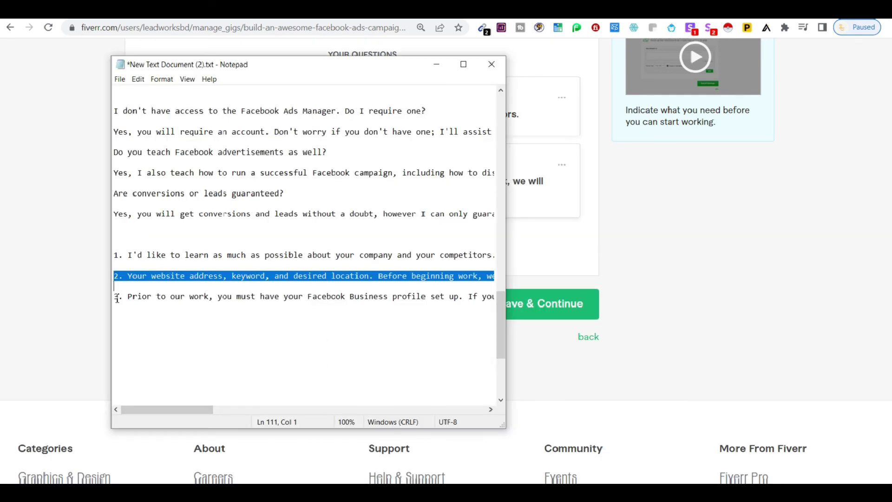
drag(115, 296, 133, 307)
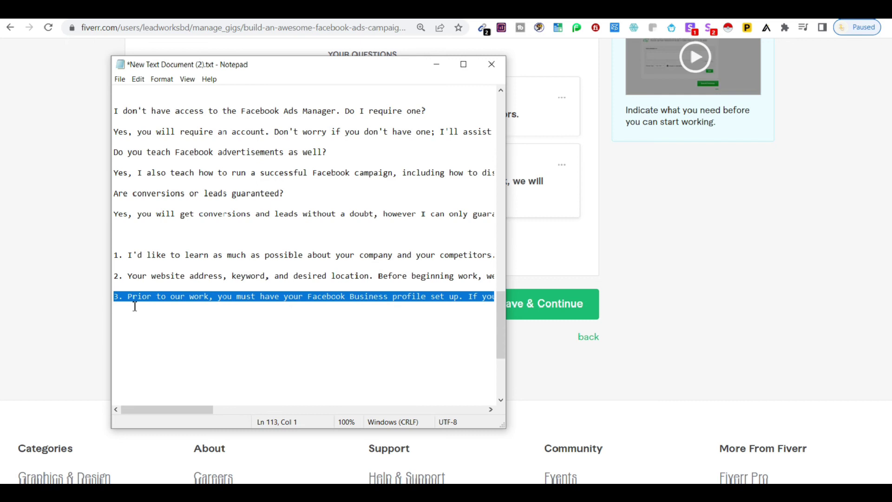
click(571, 237)
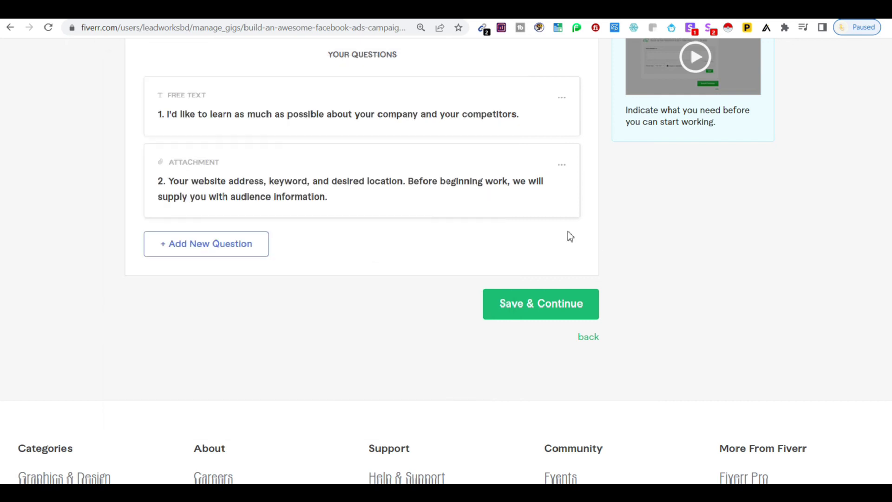
click(242, 259)
click(231, 172)
text(3. Prior to our work, you must have your Facebook Business profile set up. If you don't have one and need one built, please contact us for guidance before purchasing.)
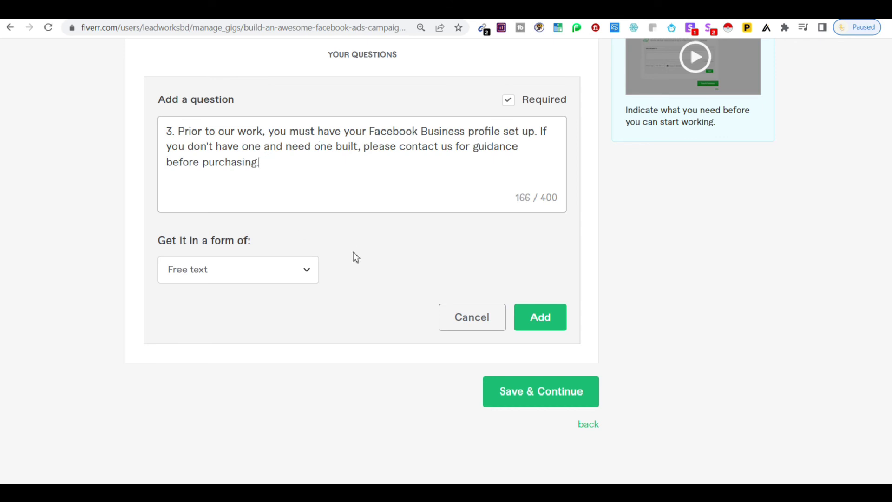
click(547, 324)
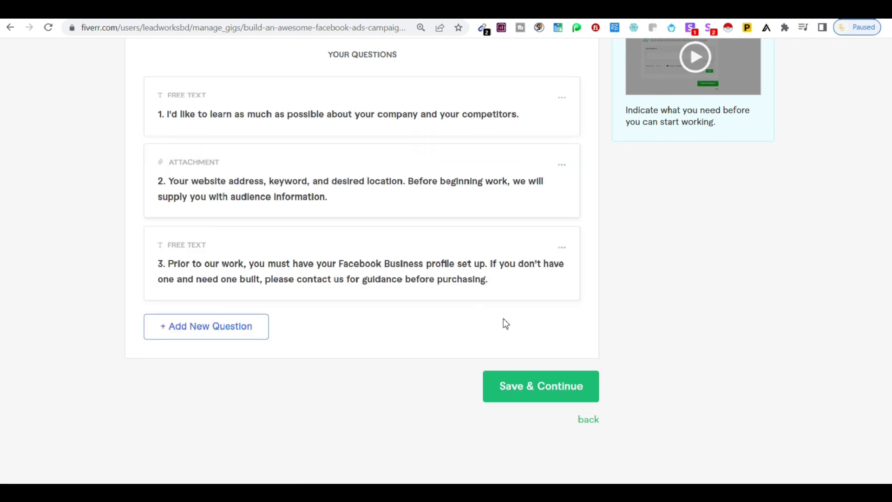
click(526, 384)
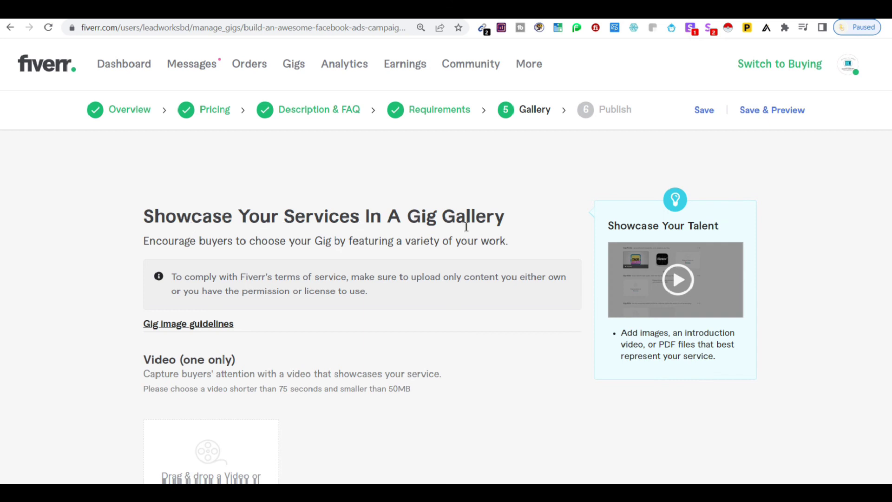
From the gig image upload, open "Build An Awesome Facebook Ads Campaign-15% Discount.jpg" in Downloads with Paint
scroll(357, 172, down, 12)
scroll(357, 172, up, 2)
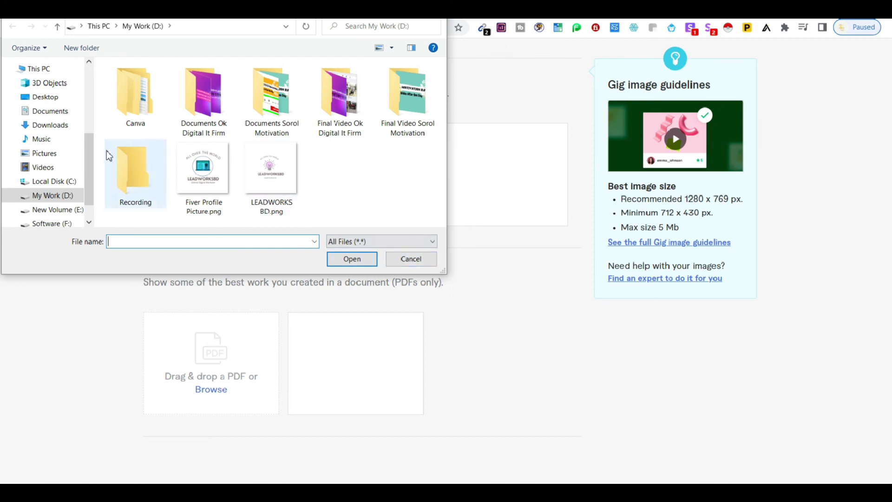
drag(87, 151, 79, 94)
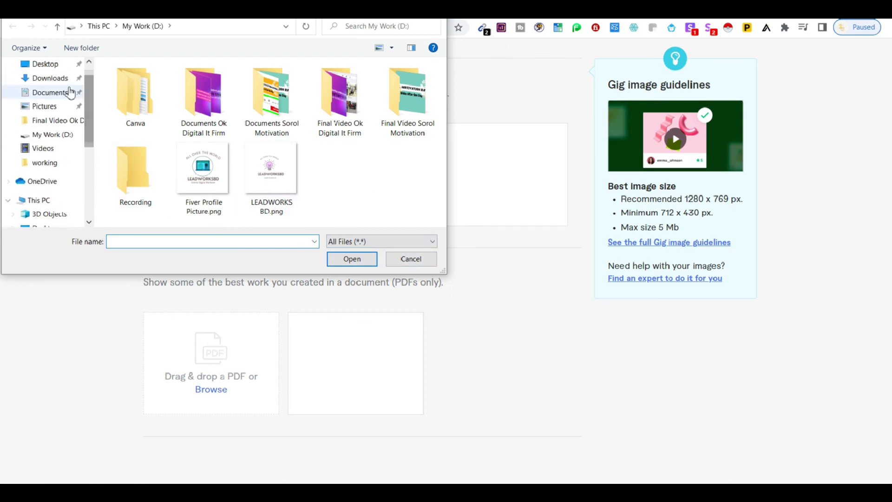
click(51, 78)
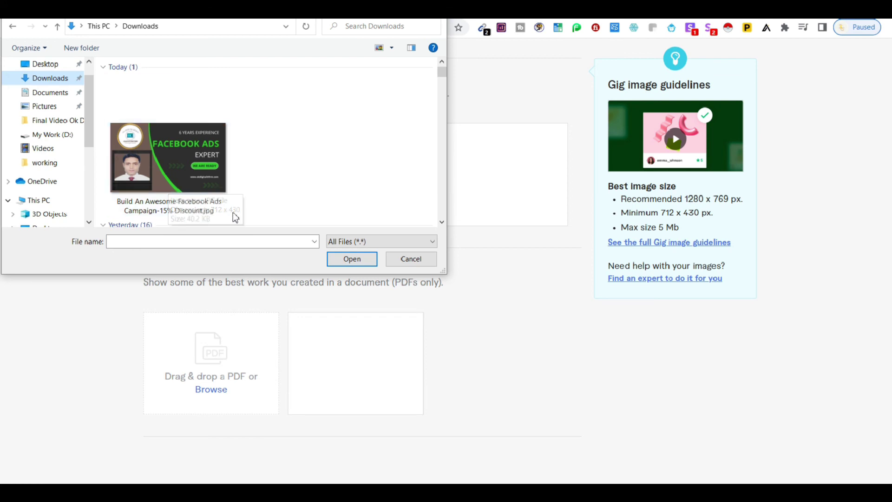
click(189, 197)
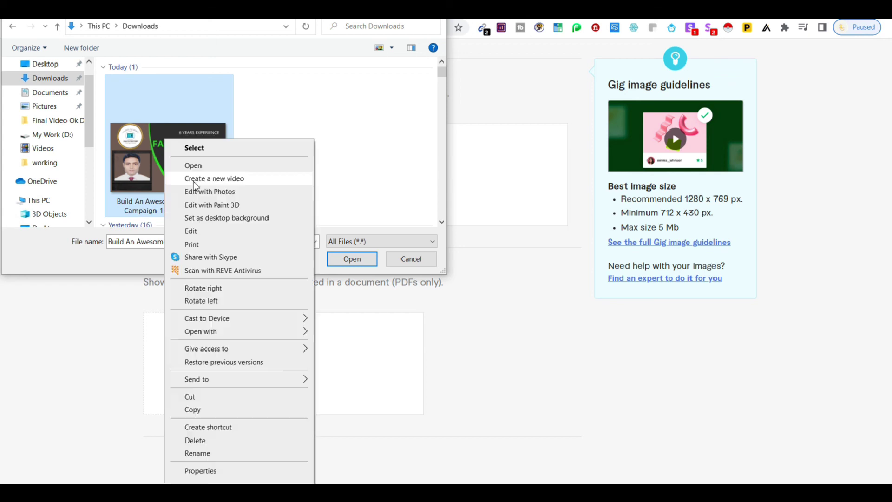
right_click(189, 181)
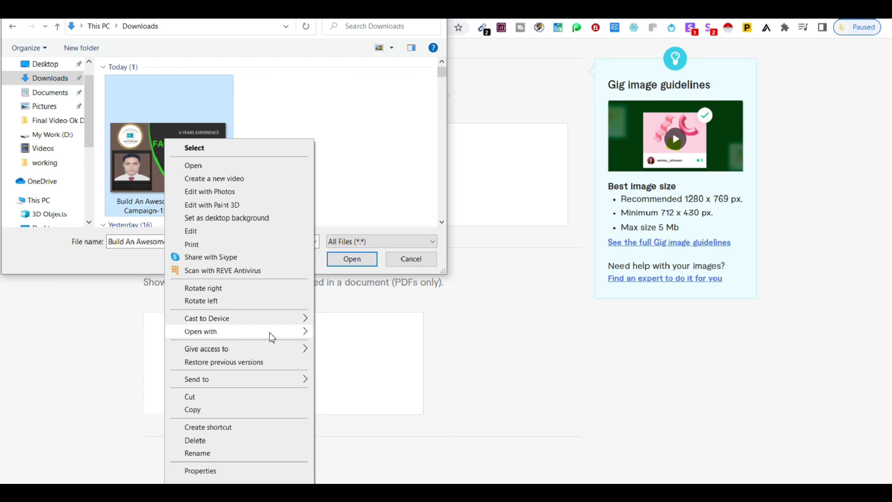
mouse_move(271, 333)
click(342, 347)
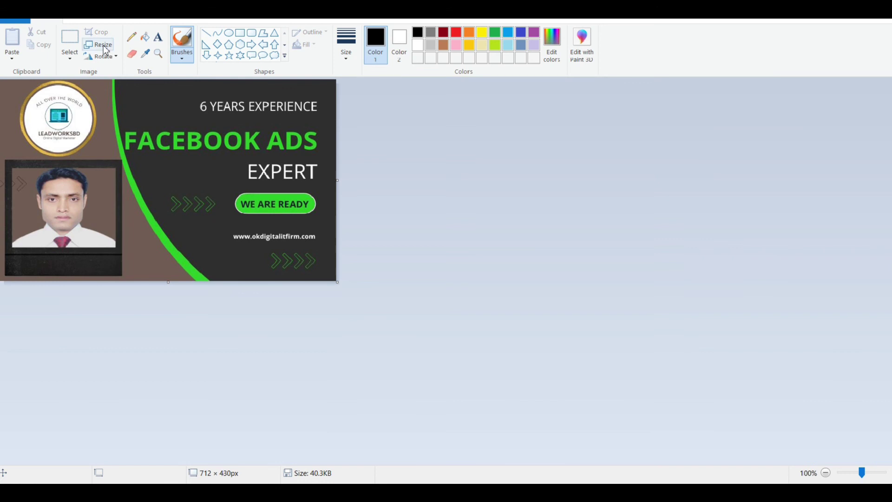
Resize the banner by pixels with the aspect ratio unlocked, and save the image file
click(104, 47)
drag(102, 69, 559, 102)
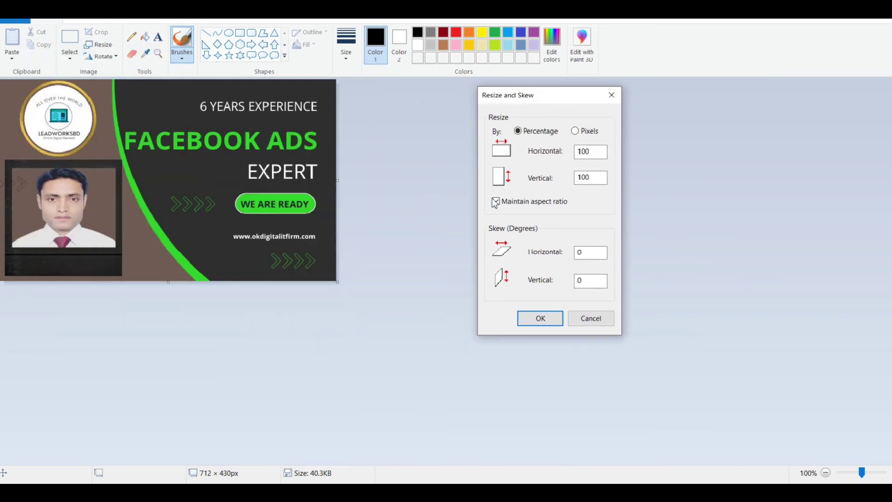
click(576, 132)
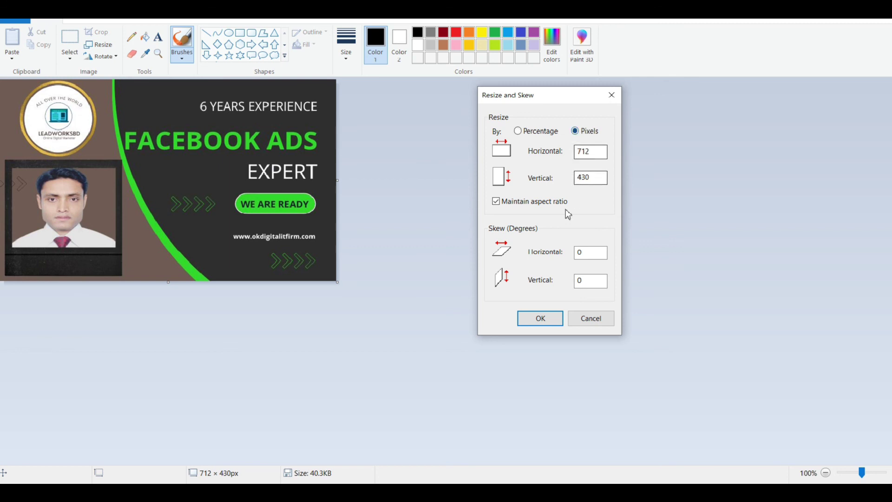
click(511, 202)
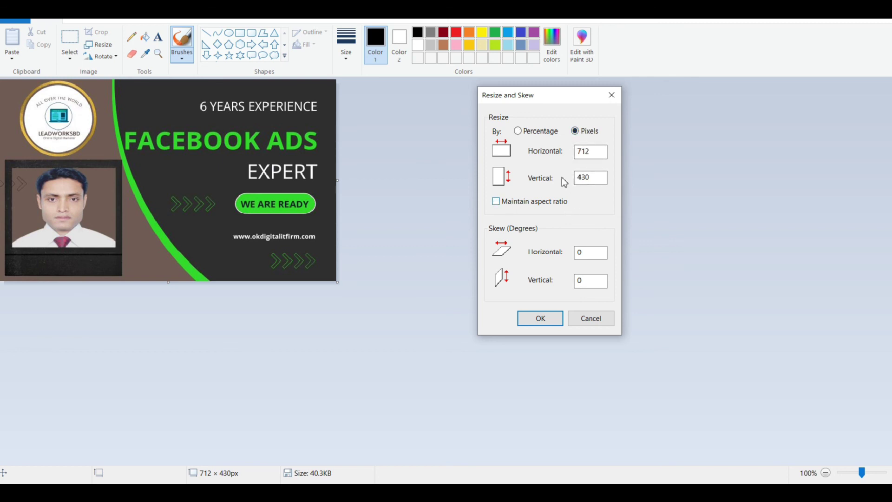
drag(596, 151, 560, 150)
click(542, 321)
key(ctrl+s)
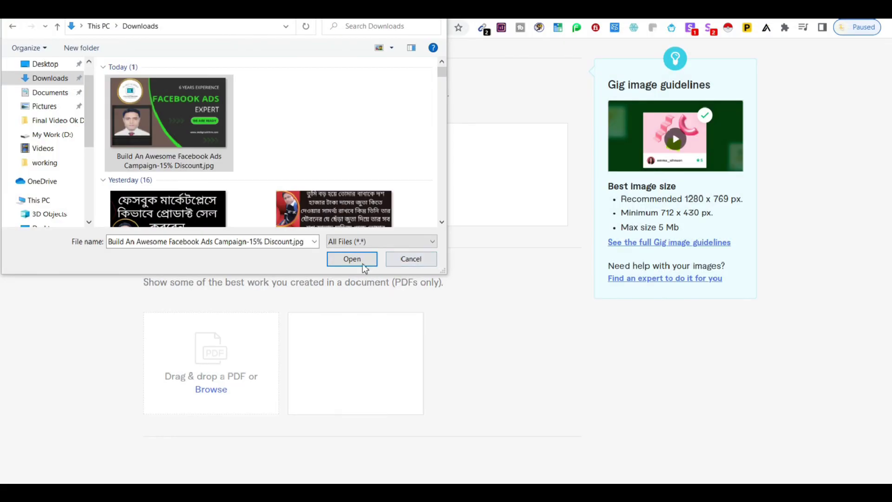
Upload the saved Facebook ads banner as the first gig image, and save the gallery section to continue
click(354, 258)
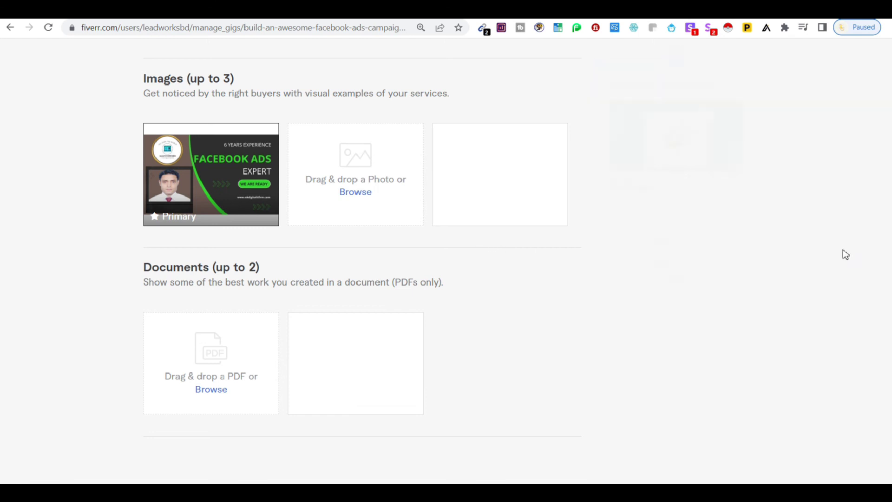
scroll(371, 266, down, 4)
scroll(370, 266, up, 4)
scroll(371, 267, down, 4)
scroll(559, 270, down, 2)
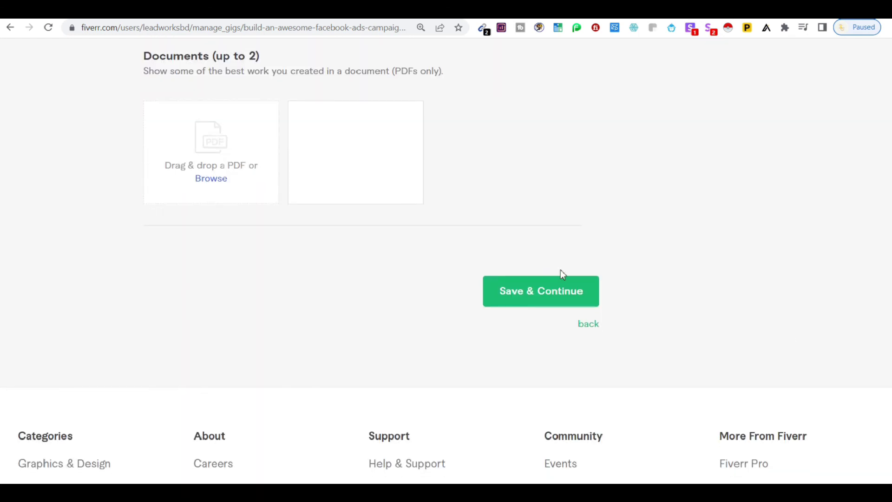
click(522, 299)
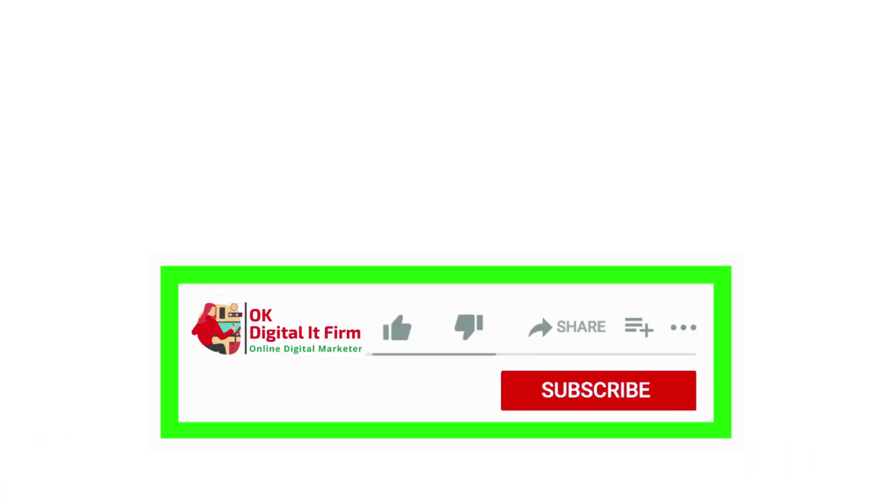